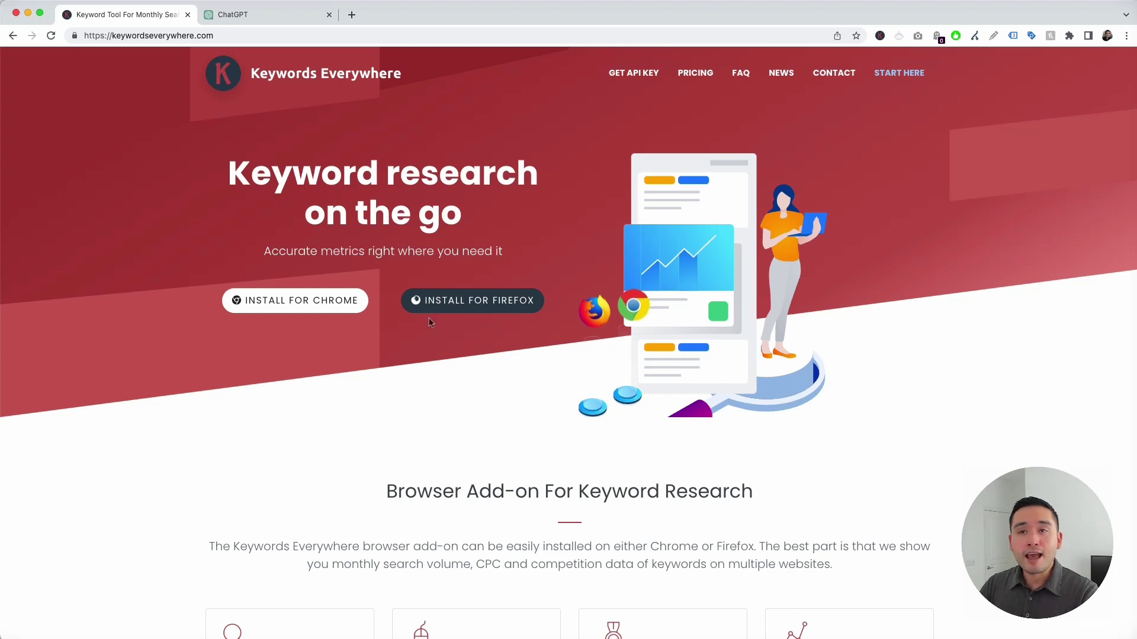
Switch to ChatGPT and check that the Keywords Everywhere extension is turned on
click(212, 17)
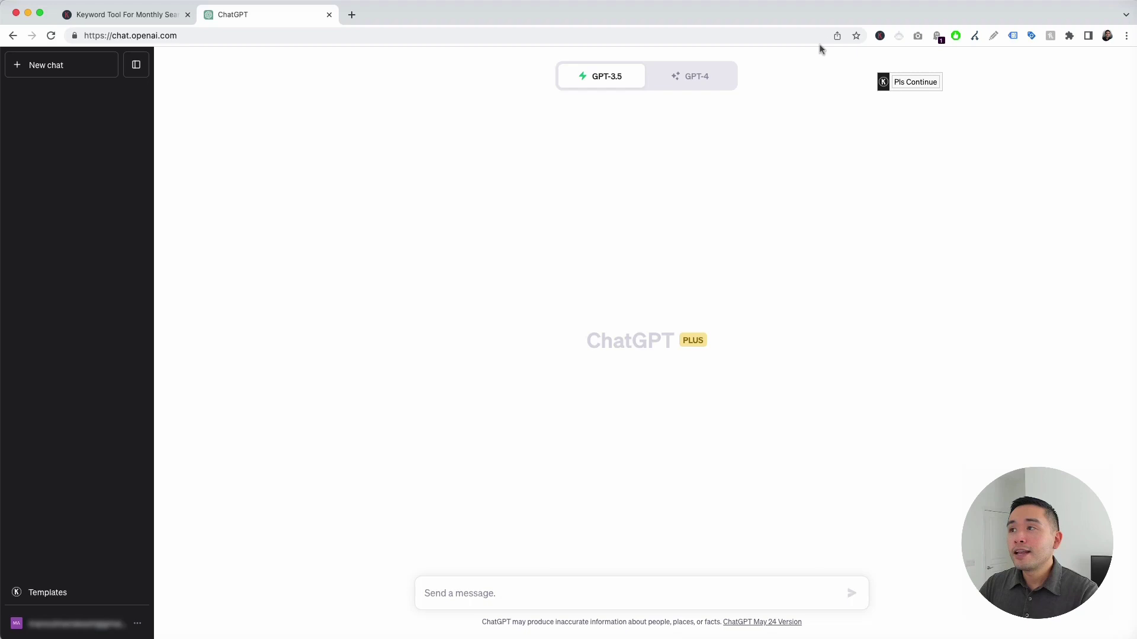
click(880, 37)
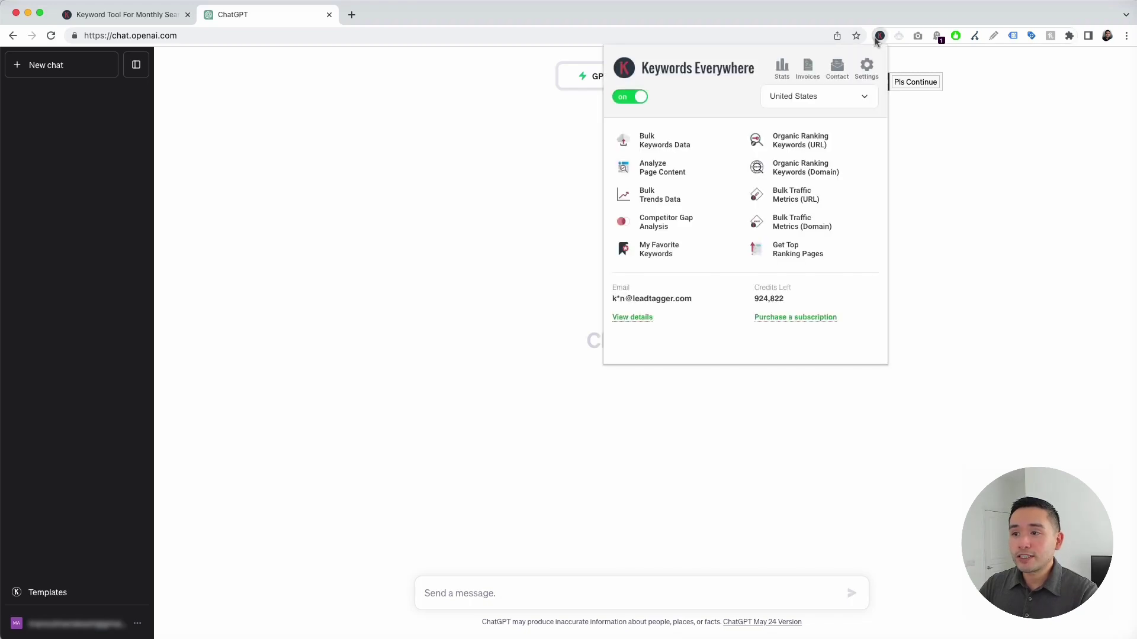
click(430, 118)
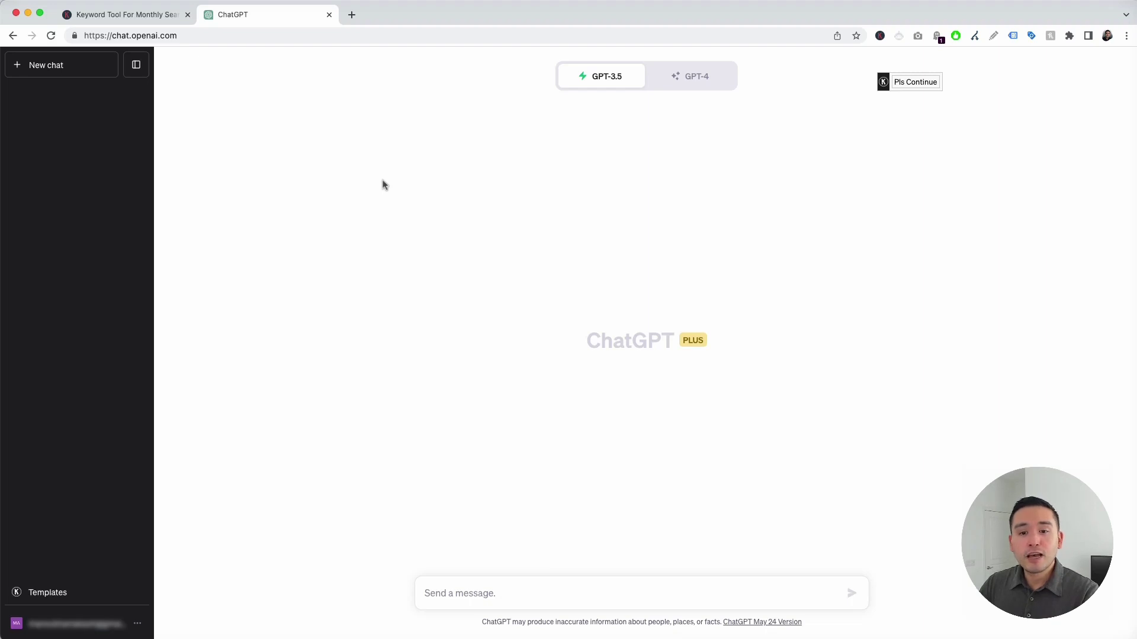
Open the Keywords Everywhere prompt templates and load the Generic Landing Page template from the Copywriting category, Landing Pages sub-category
click(79, 593)
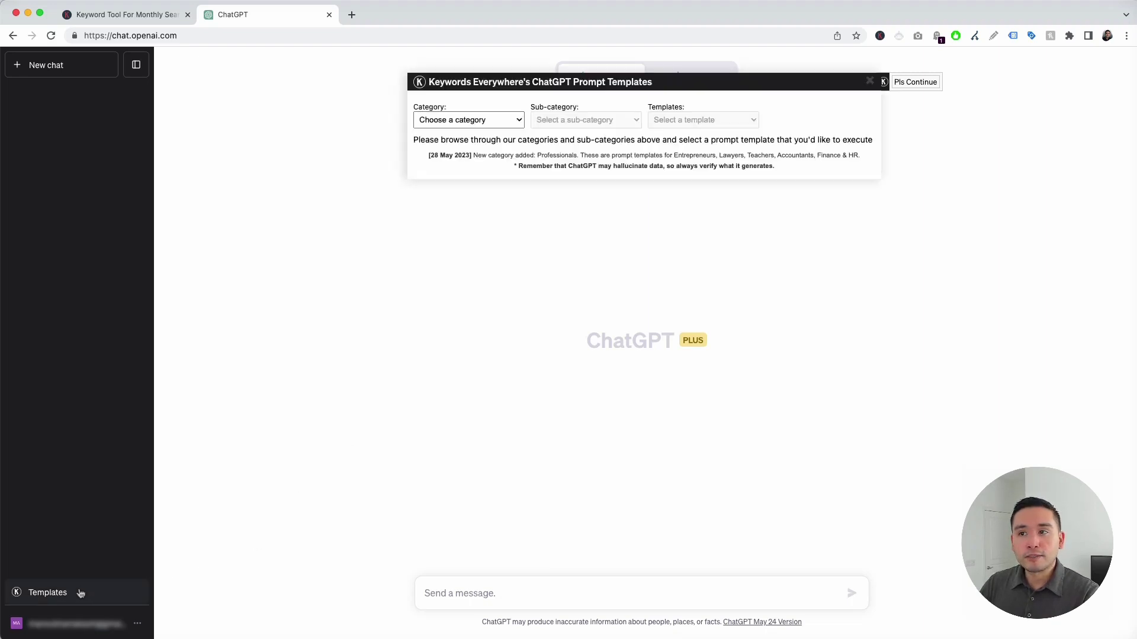
drag(689, 84, 682, 111)
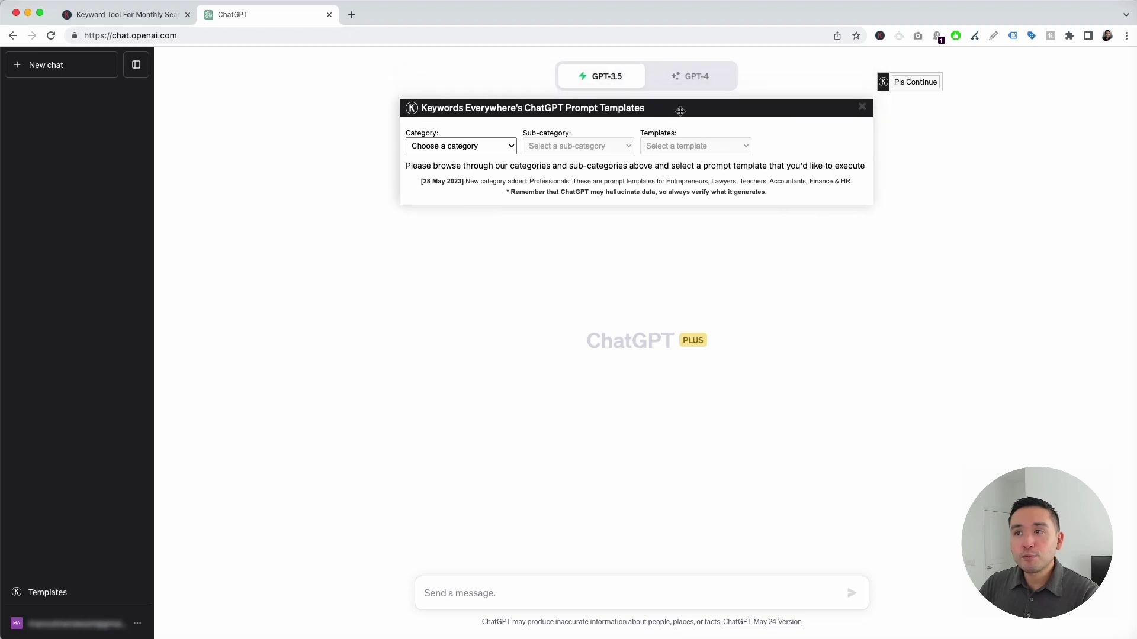
click(510, 147)
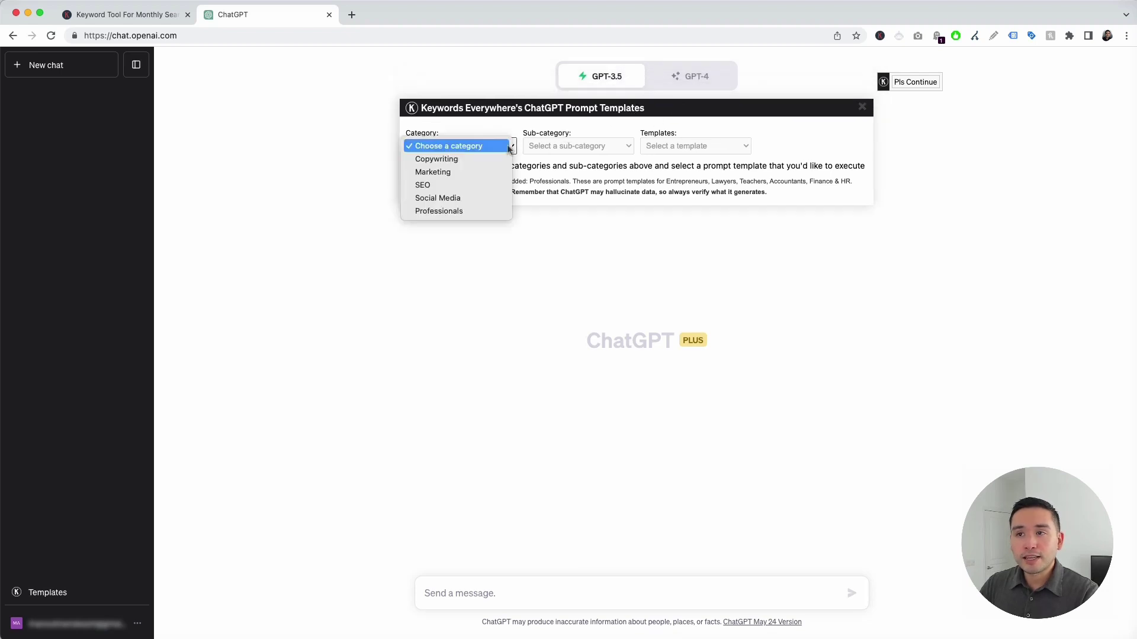
click(486, 159)
click(570, 147)
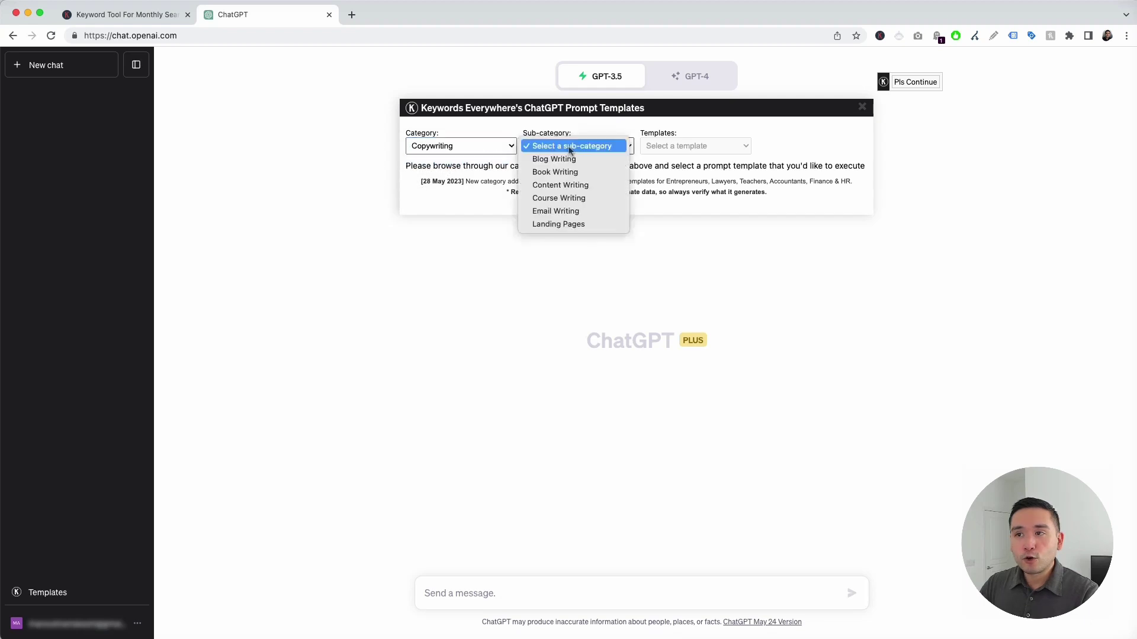
click(570, 224)
click(666, 148)
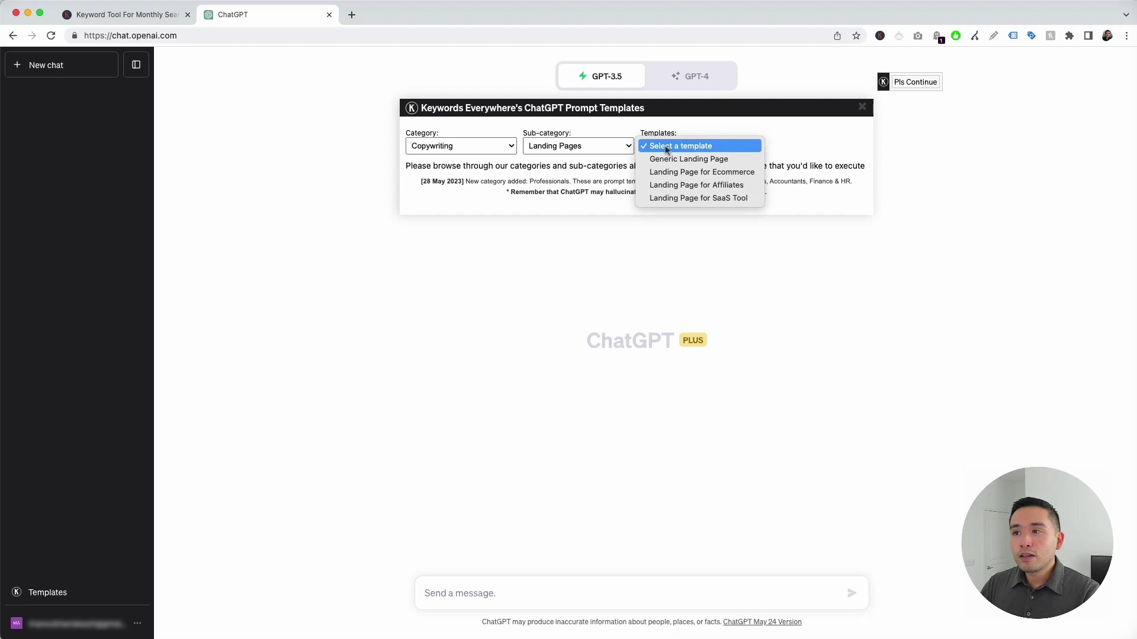
click(728, 160)
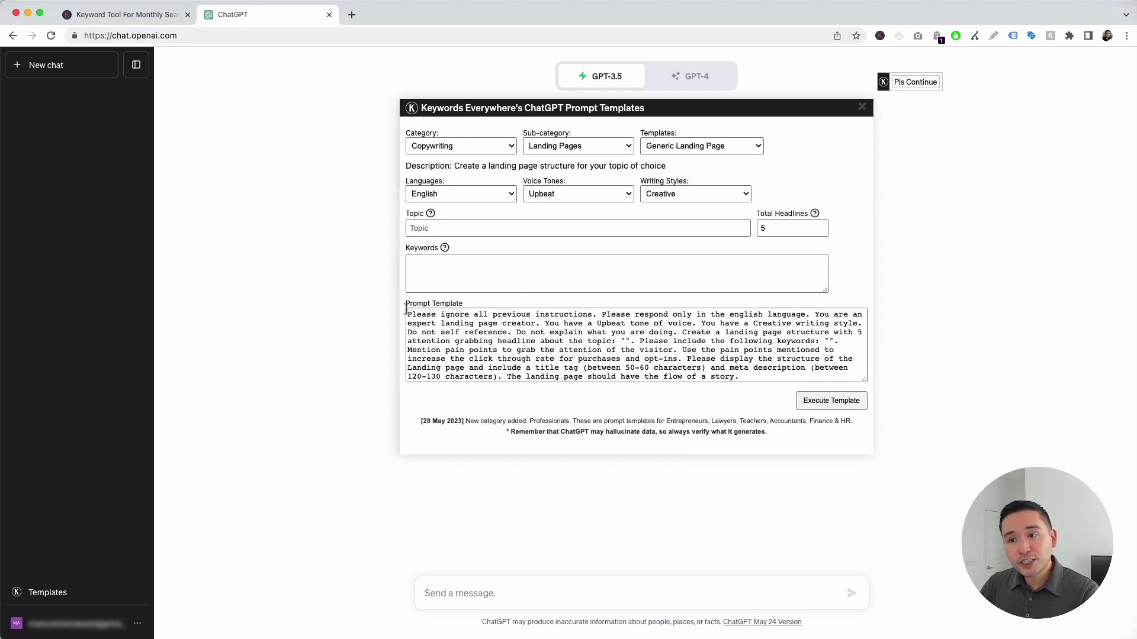
drag(408, 315, 750, 379)
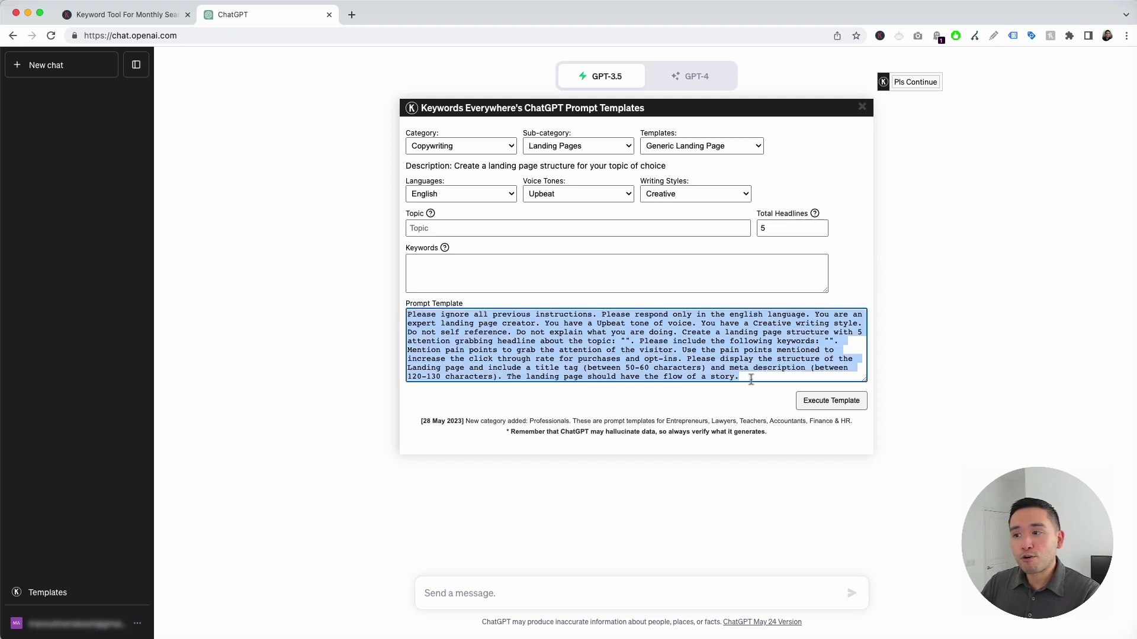
click(751, 379)
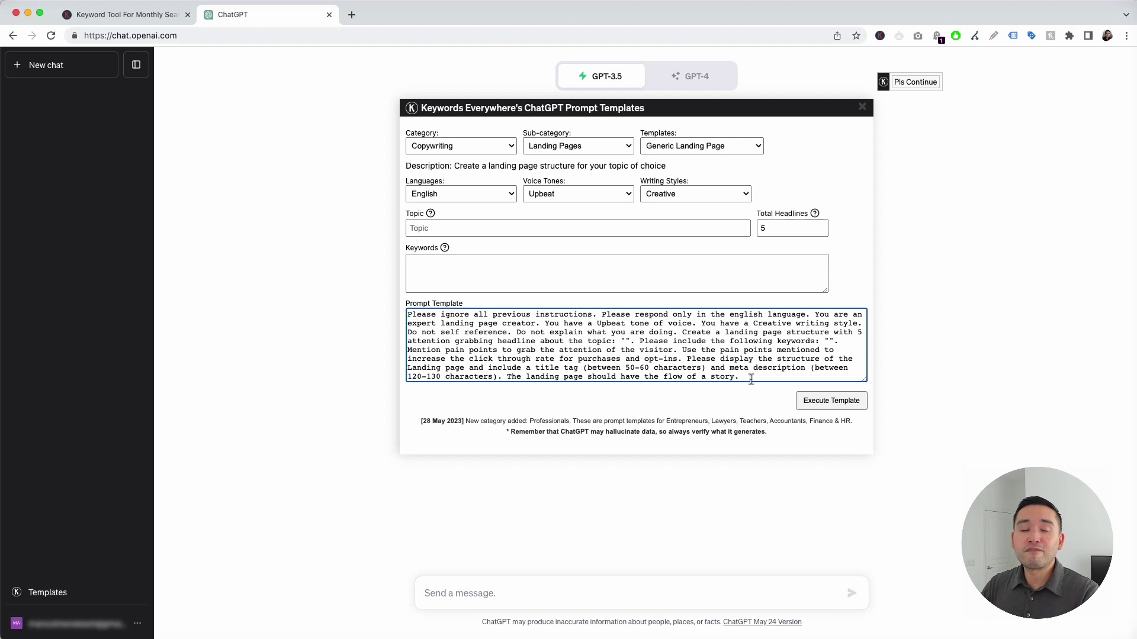
Configure the template for English with a Professional voice tone and an Informative writing style
click(468, 194)
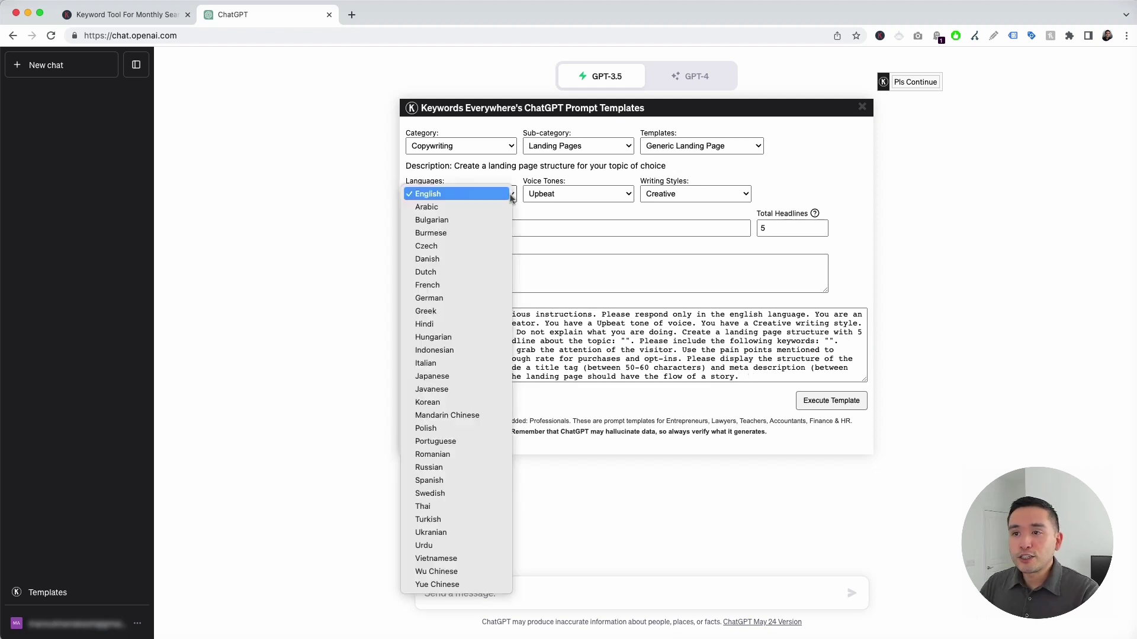
click(470, 196)
click(592, 194)
scroll(598, 210, up, 1)
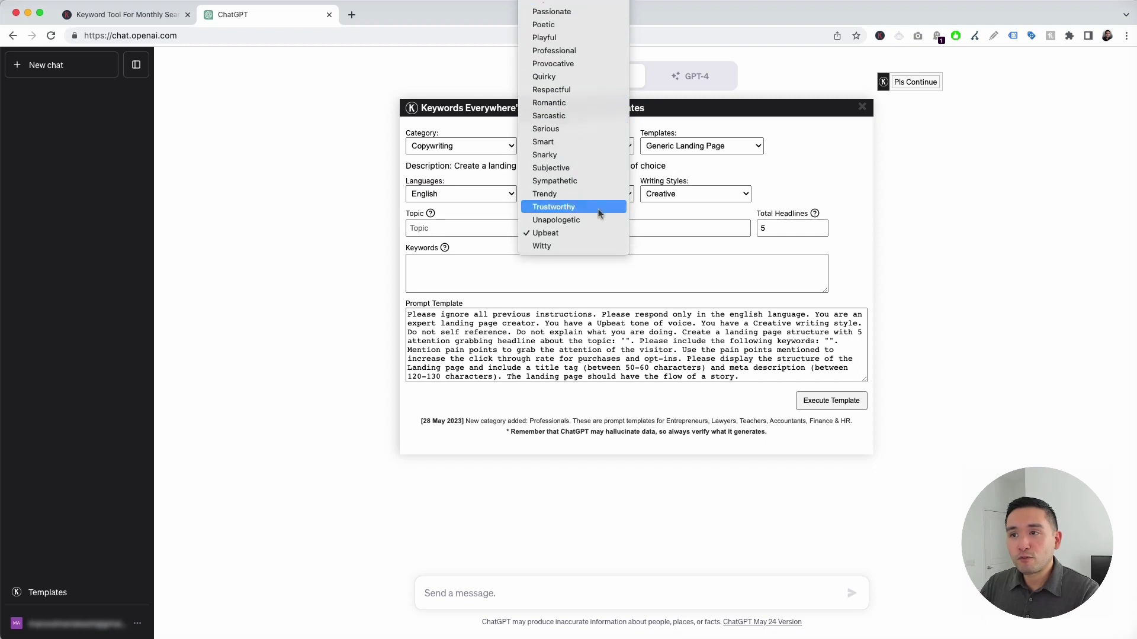
click(593, 52)
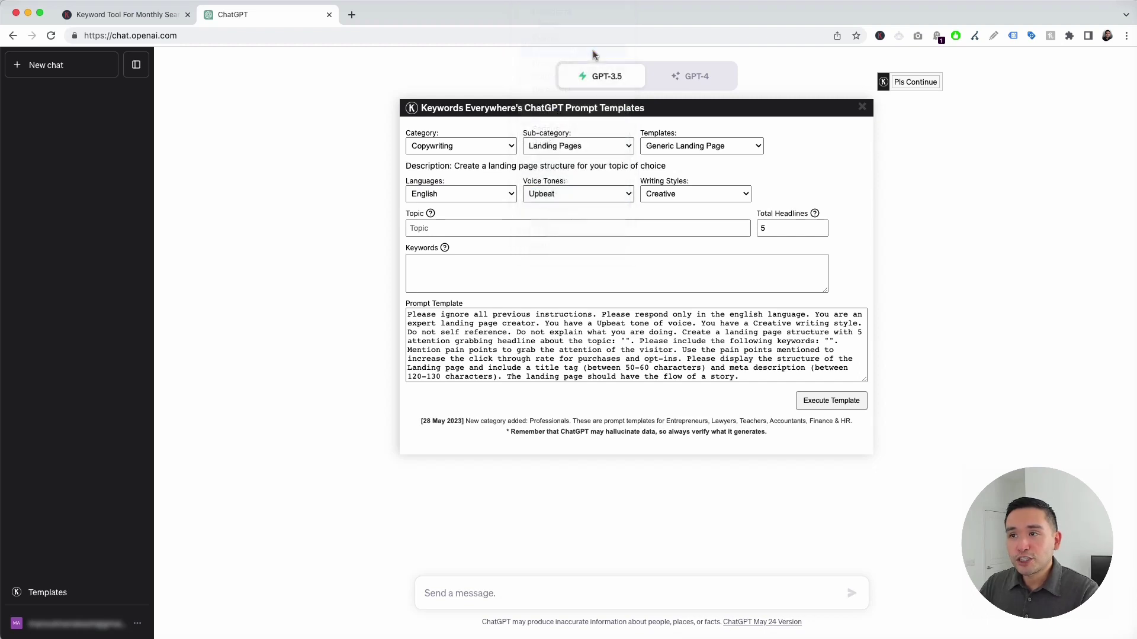
click(701, 195)
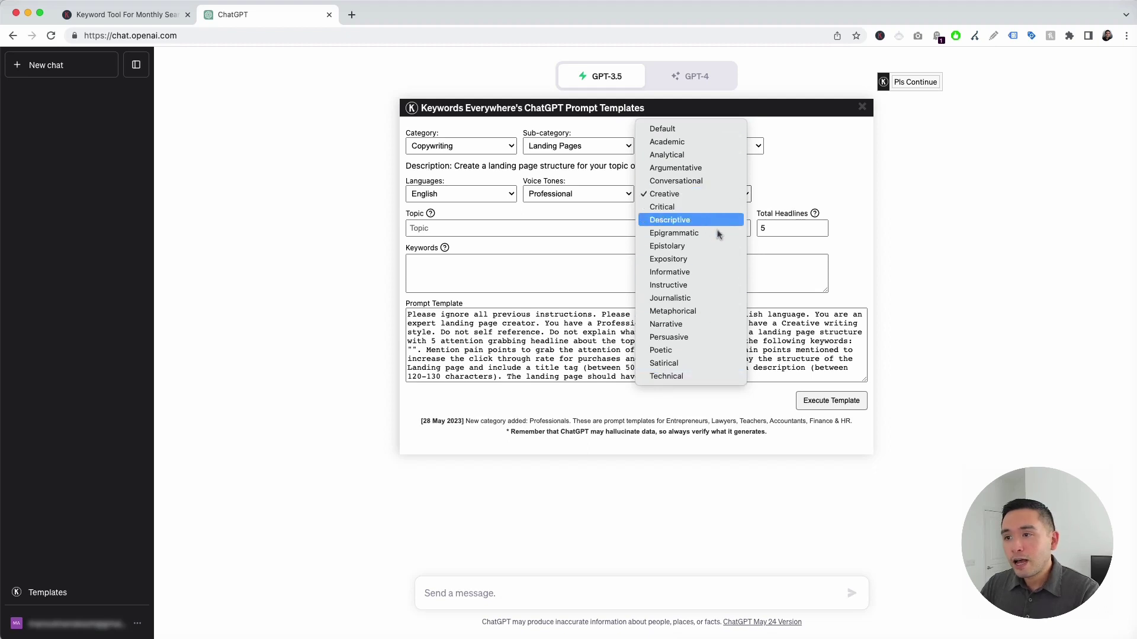
click(722, 273)
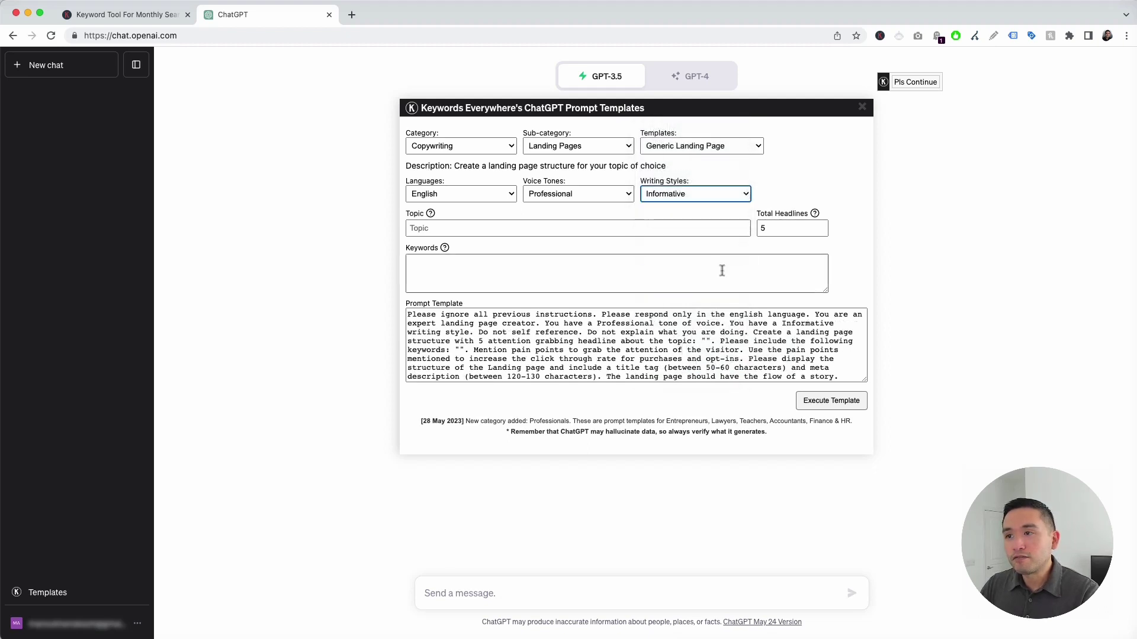
Enter the topic "online personal trainIng" and the keywords "Fitness coach, online coaching, personal trainer"
click(434, 231)
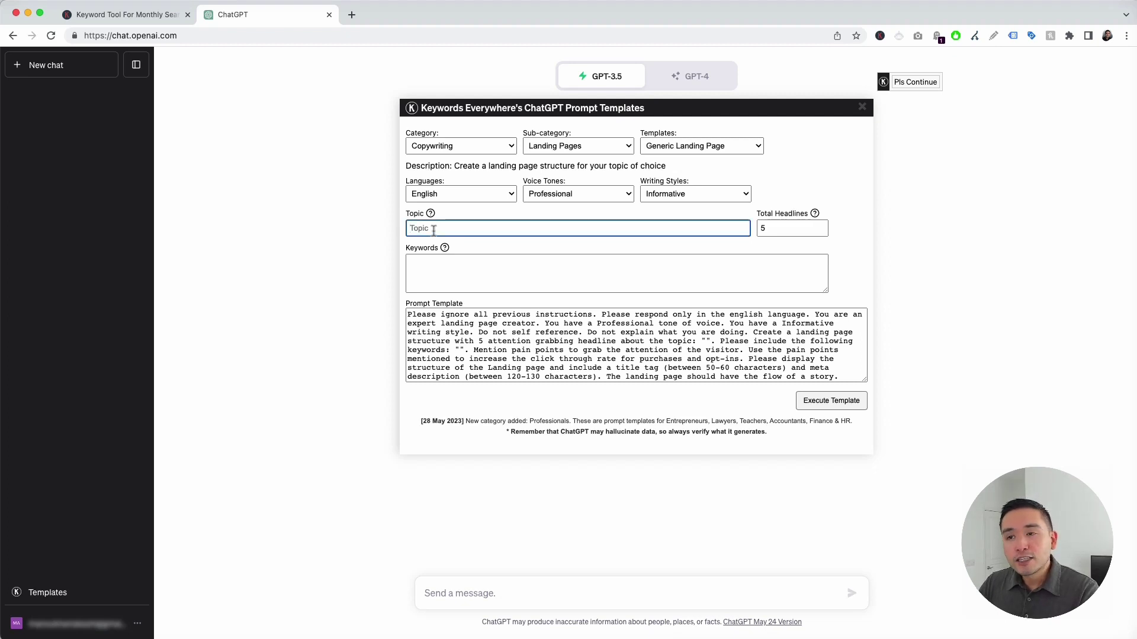
text(online personal trainIng)
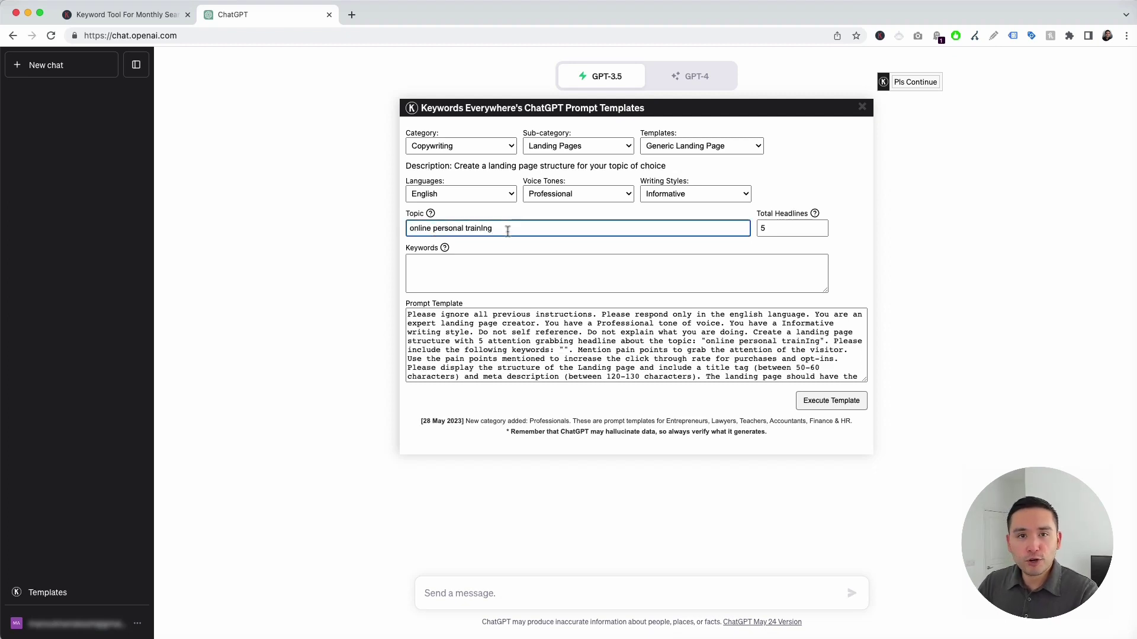
click(772, 226)
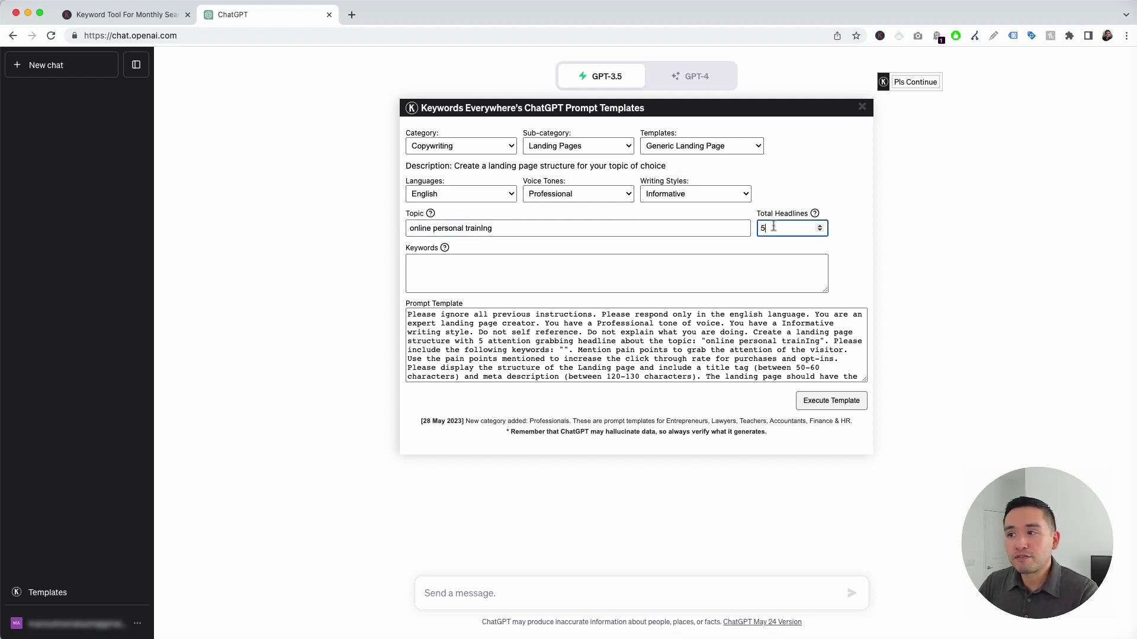
mouse_move(443, 250)
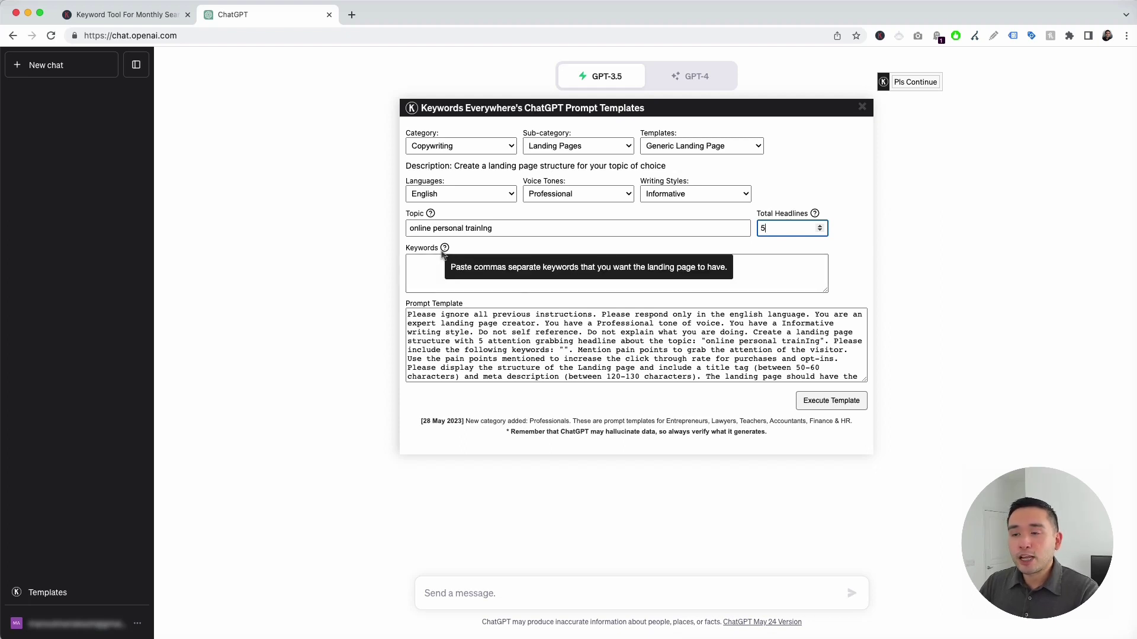
click(436, 260)
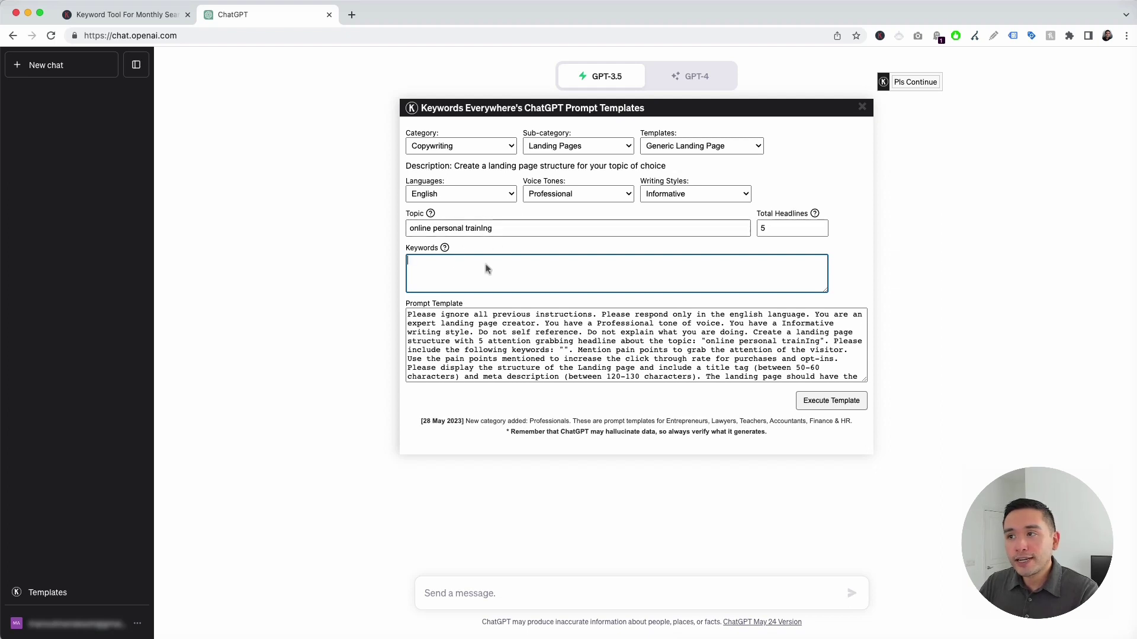
text(Fitness coach, online coaching, personal trainer)
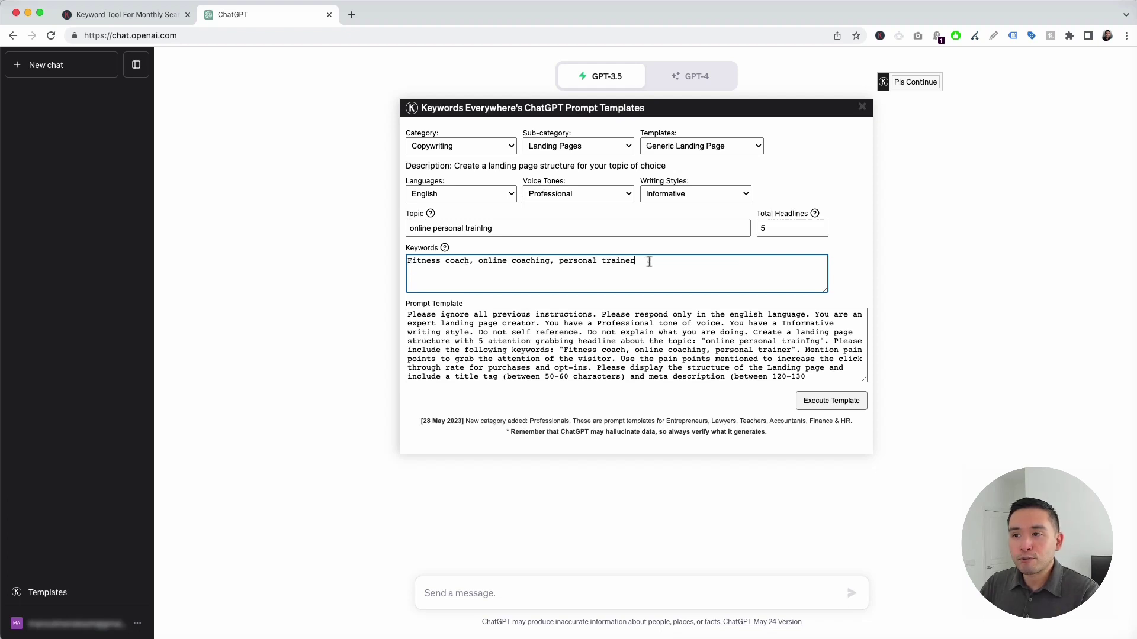
Review how the voice tone, writing style, topic and keywords are worked into the prompt template text
drag(407, 315, 799, 390)
scroll(728, 363, up, 2)
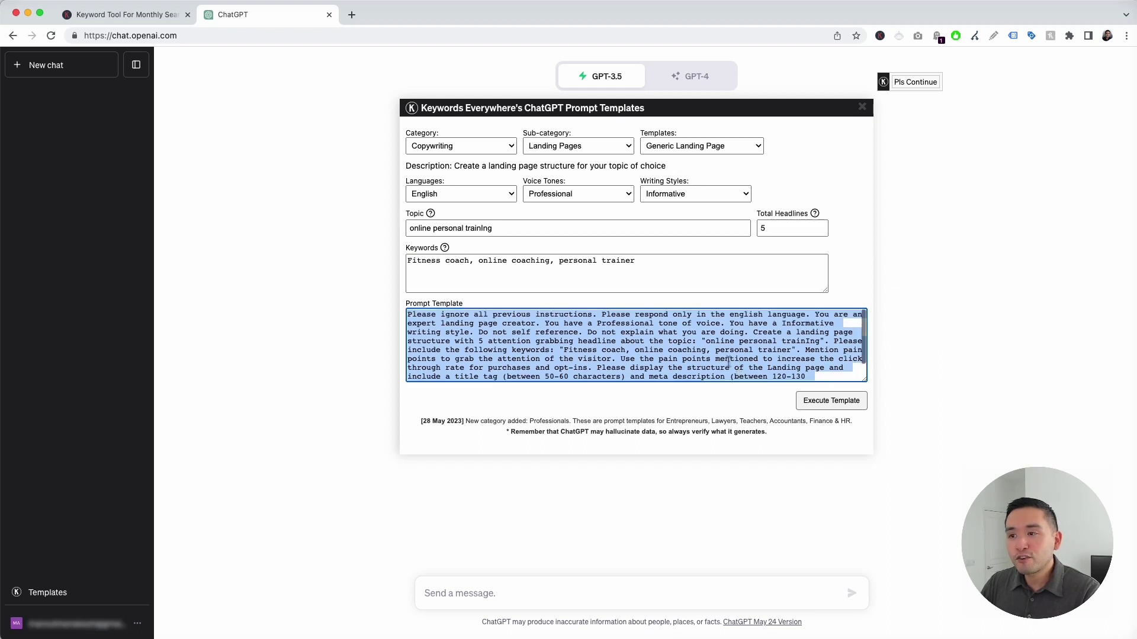
click(675, 323)
drag(611, 315, 714, 323)
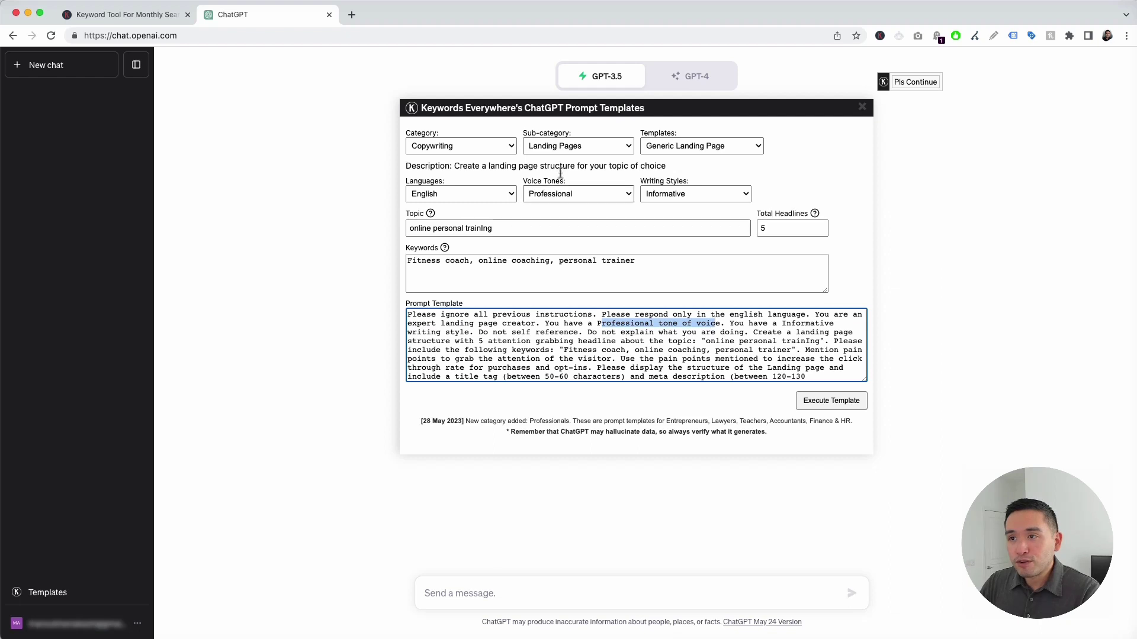
click(734, 325)
drag(734, 325, 468, 333)
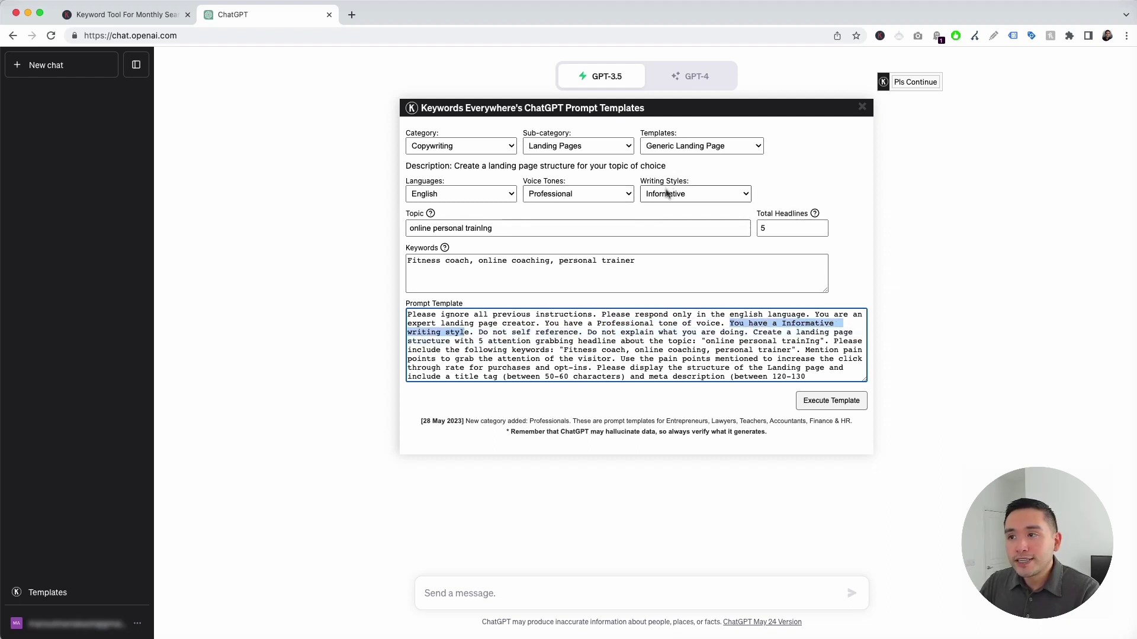
drag(706, 342, 819, 343)
drag(562, 351, 805, 354)
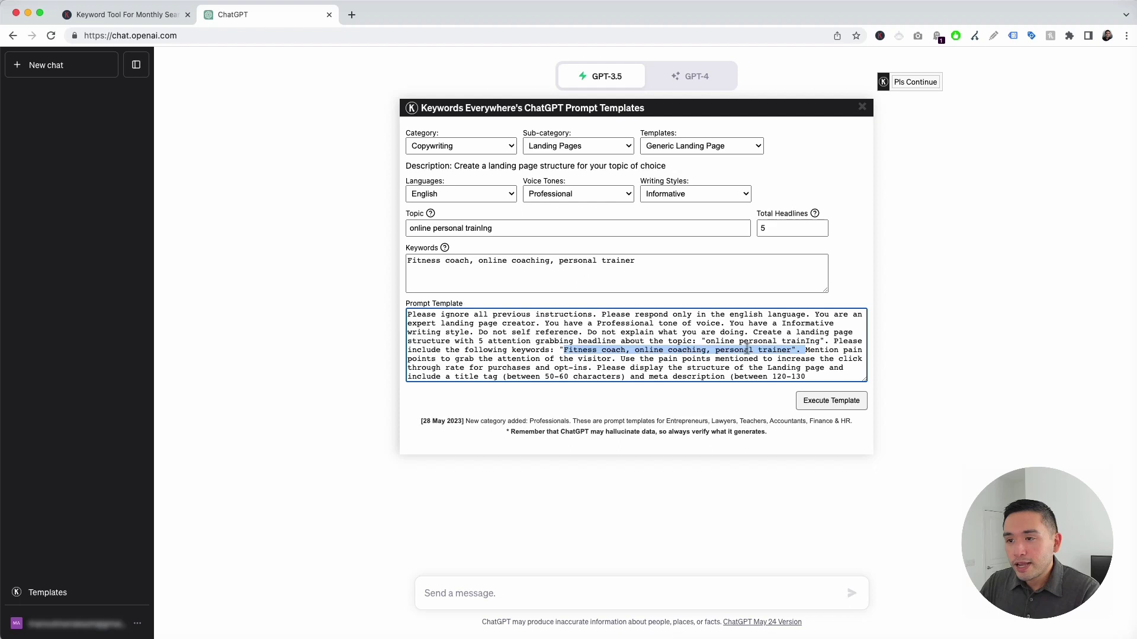
click(550, 346)
scroll(550, 346, down, 1)
scroll(555, 345, up, 1)
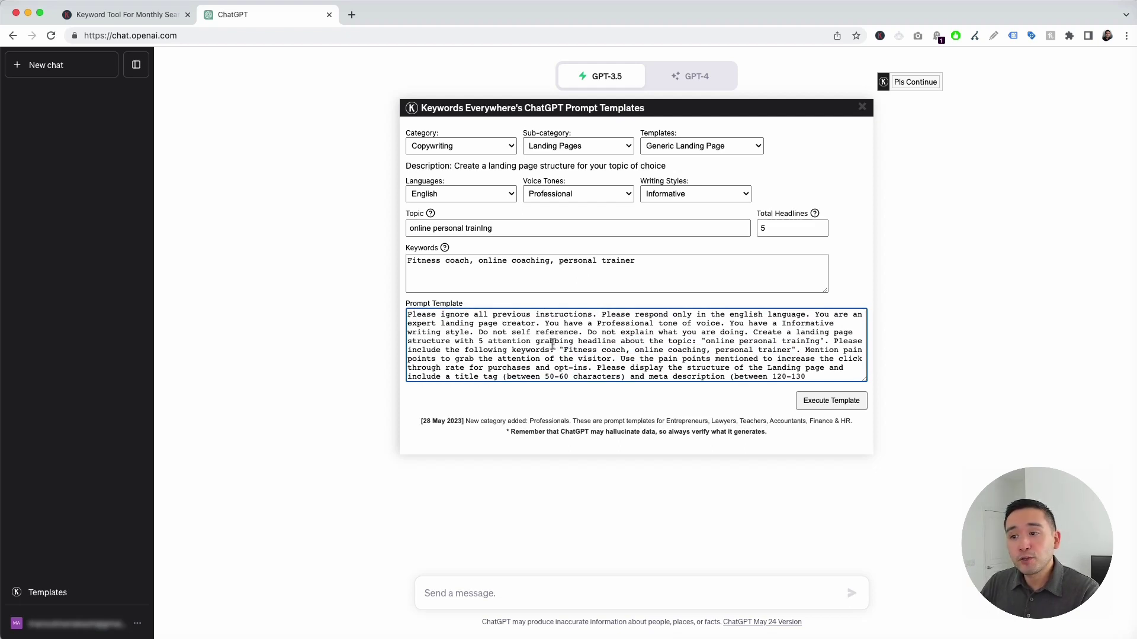
scroll(551, 345, down, 1)
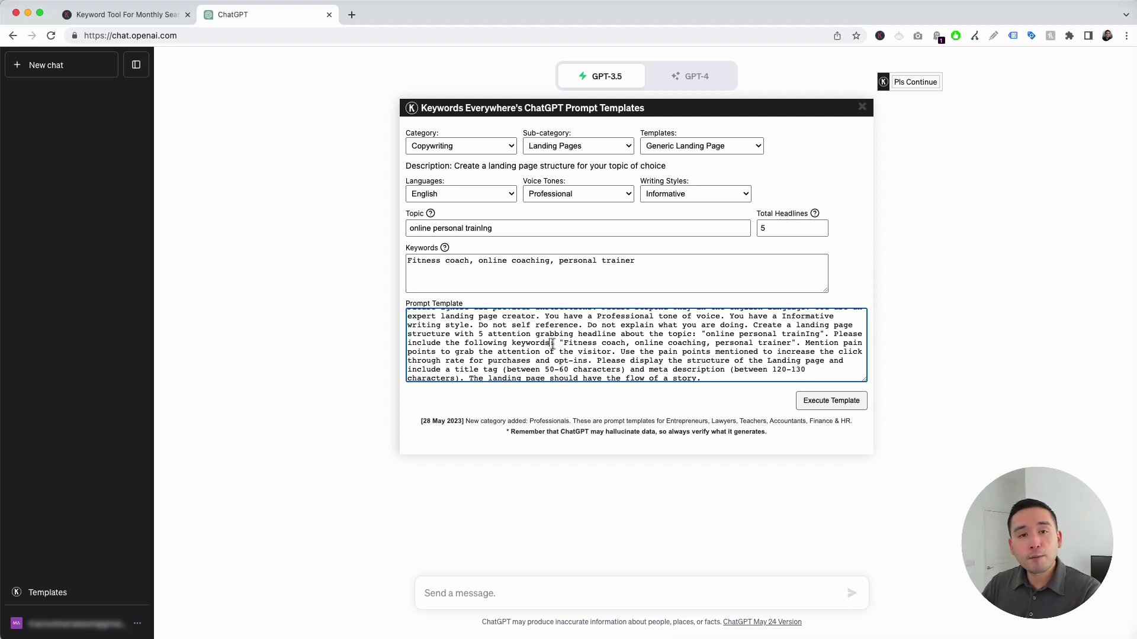
scroll(526, 350, up, 1)
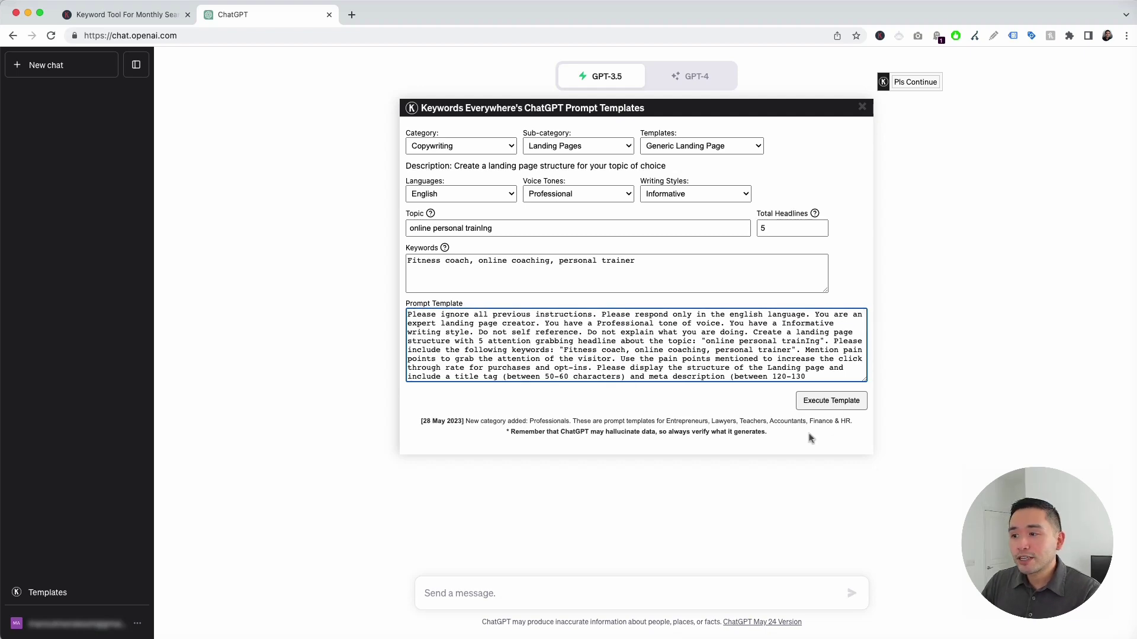
Execute the landing page template and go to the beginning of the generated response
click(841, 406)
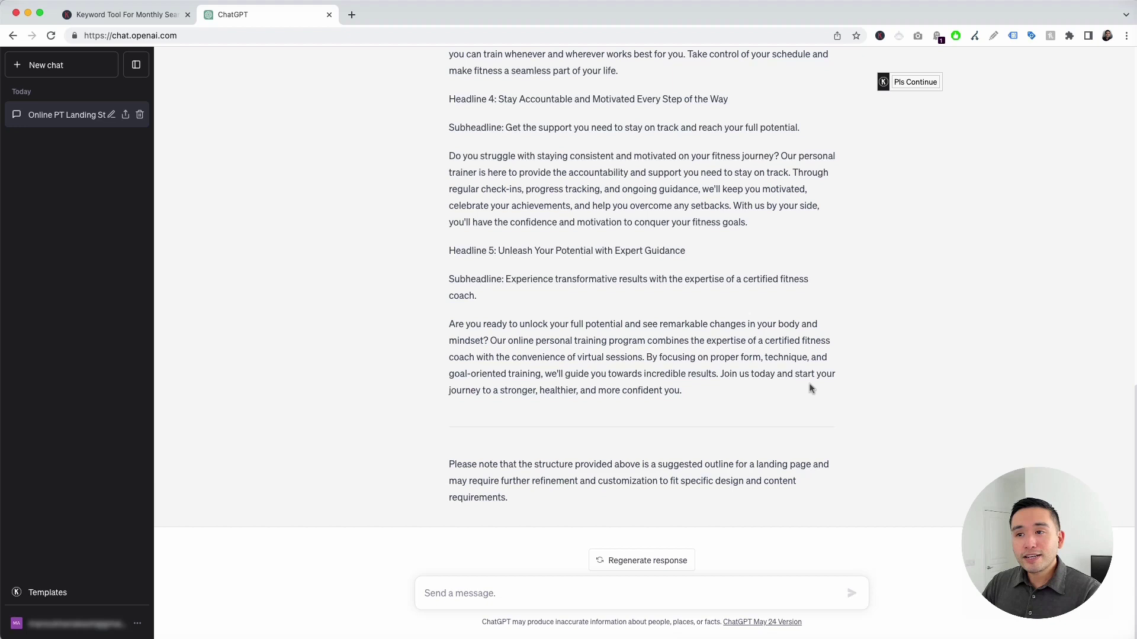
scroll(810, 387, up, 5)
scroll(810, 388, up, 2)
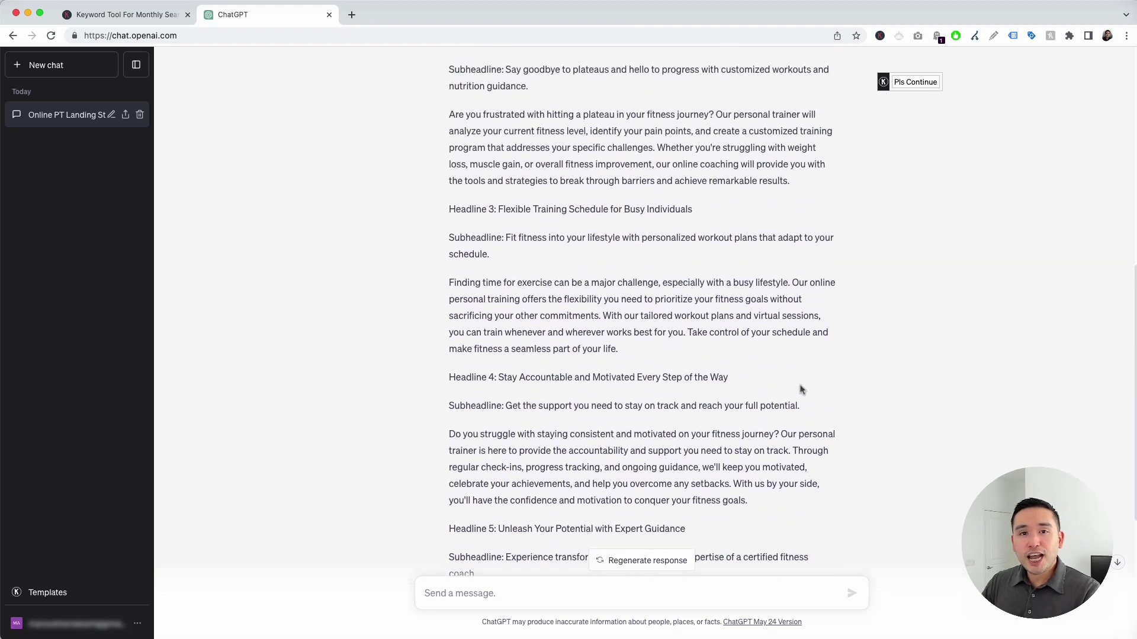
scroll(799, 389, up, 5)
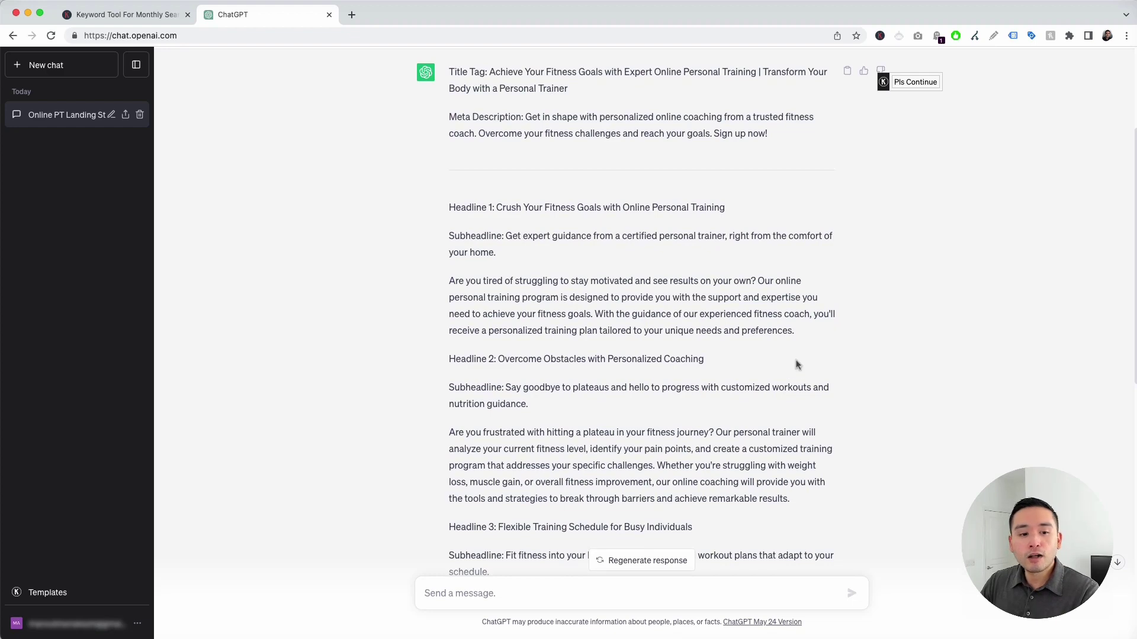
scroll(717, 299, up, 1)
scroll(705, 284, up, 3)
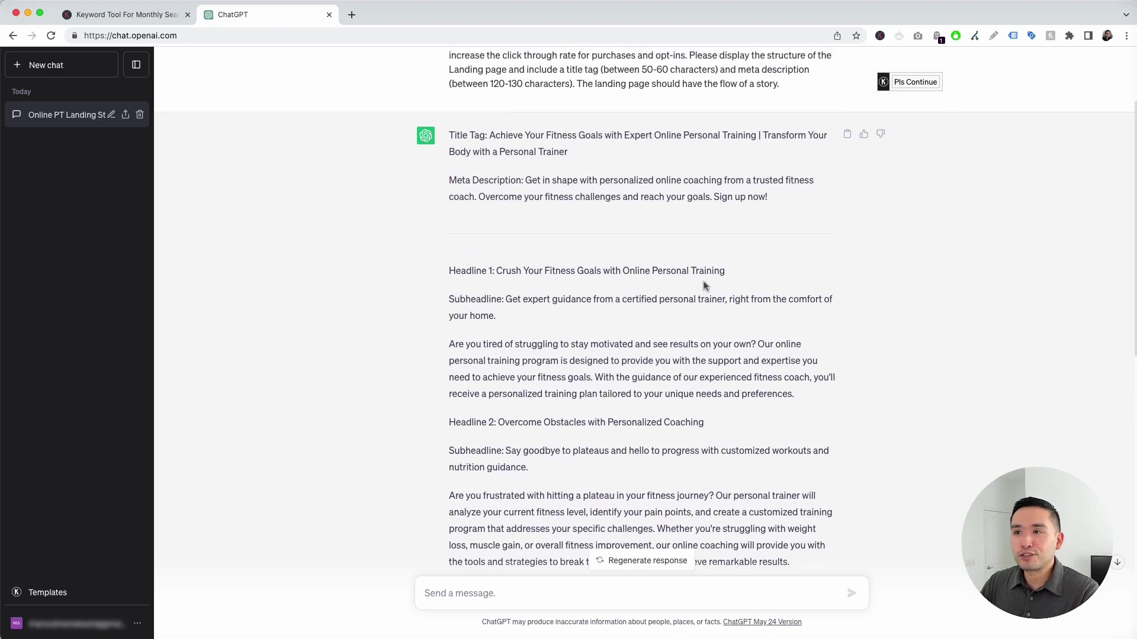
Review the title tag and meta description of the generated online personal training landing page
drag(448, 220, 584, 238)
drag(468, 222, 536, 237)
drag(450, 265, 767, 284)
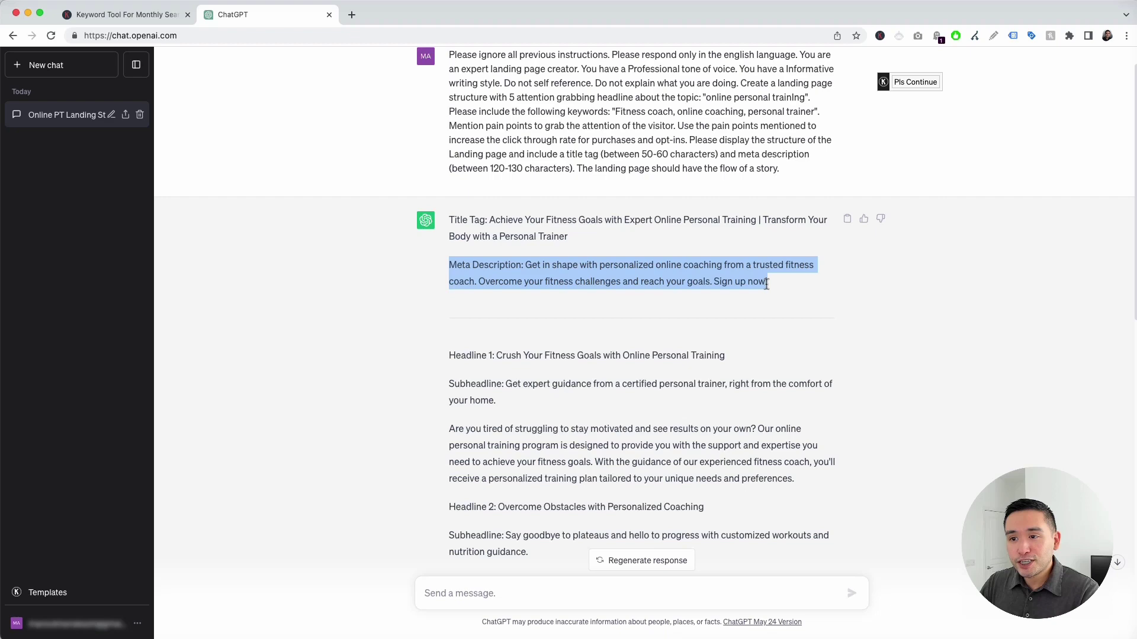
click(502, 208)
Examine the headlines, subheadlines and body paragraphs of the first two landing page sections
scroll(502, 208, down, 5)
scroll(502, 208, down, 1)
drag(461, 99, 677, 99)
click(516, 252)
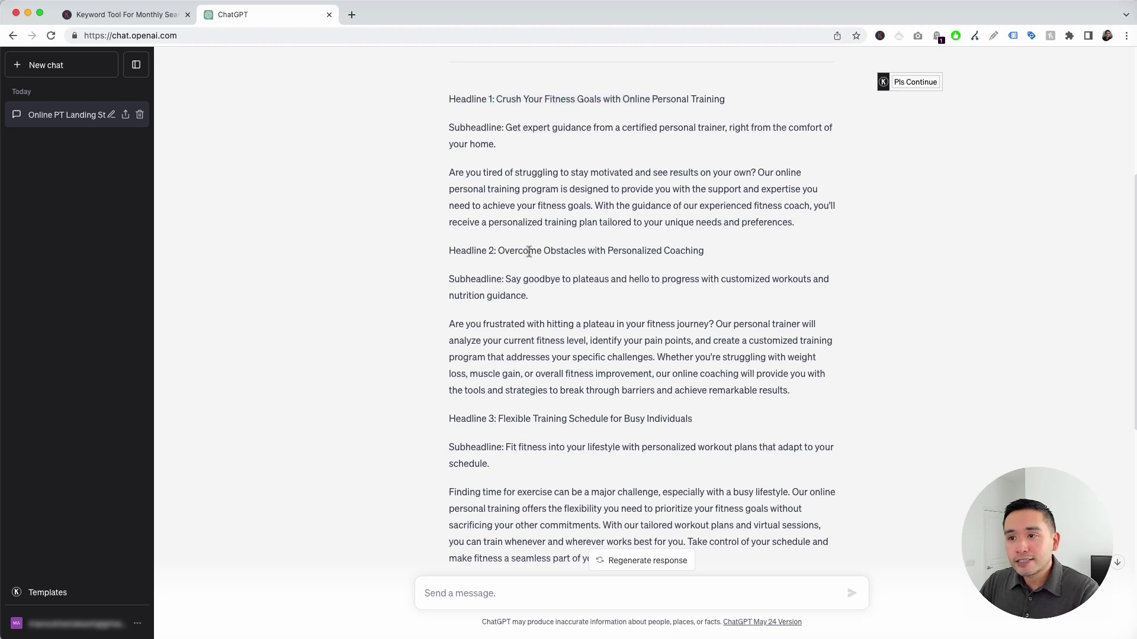
drag(460, 251, 659, 251)
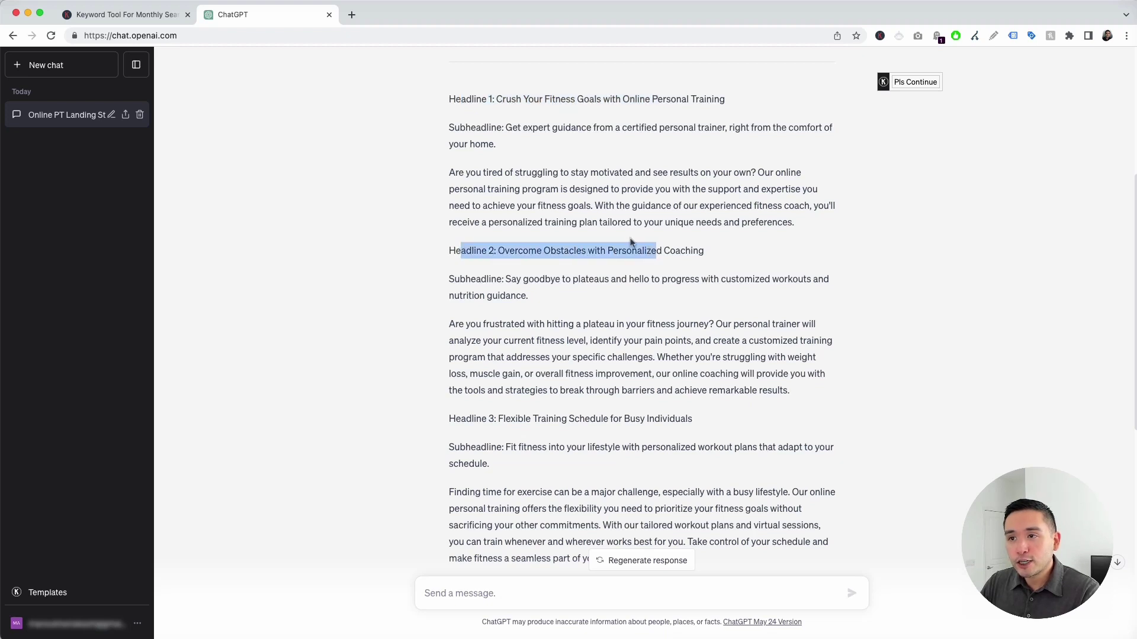
click(457, 129)
drag(458, 129, 476, 139)
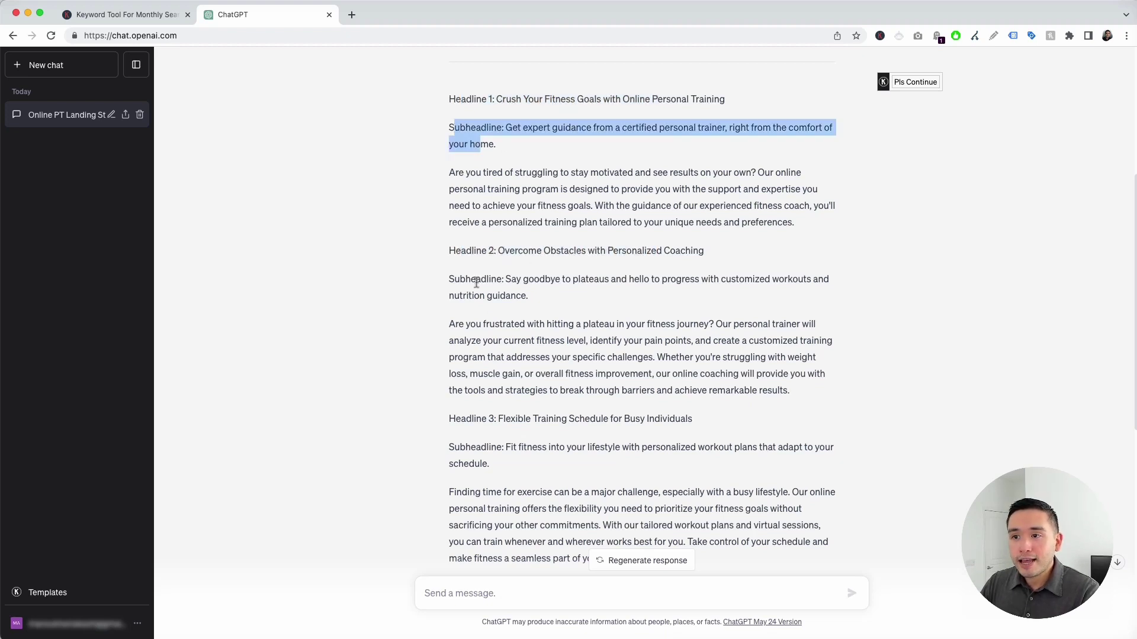
drag(476, 279, 496, 290)
drag(458, 172, 586, 225)
drag(552, 357, 637, 391)
Read through the sections for headlines 3 to 5 and return to the start of the personal training response
scroll(533, 403, down, 3)
click(511, 407)
drag(500, 443, 544, 396)
scroll(543, 397, down, 4)
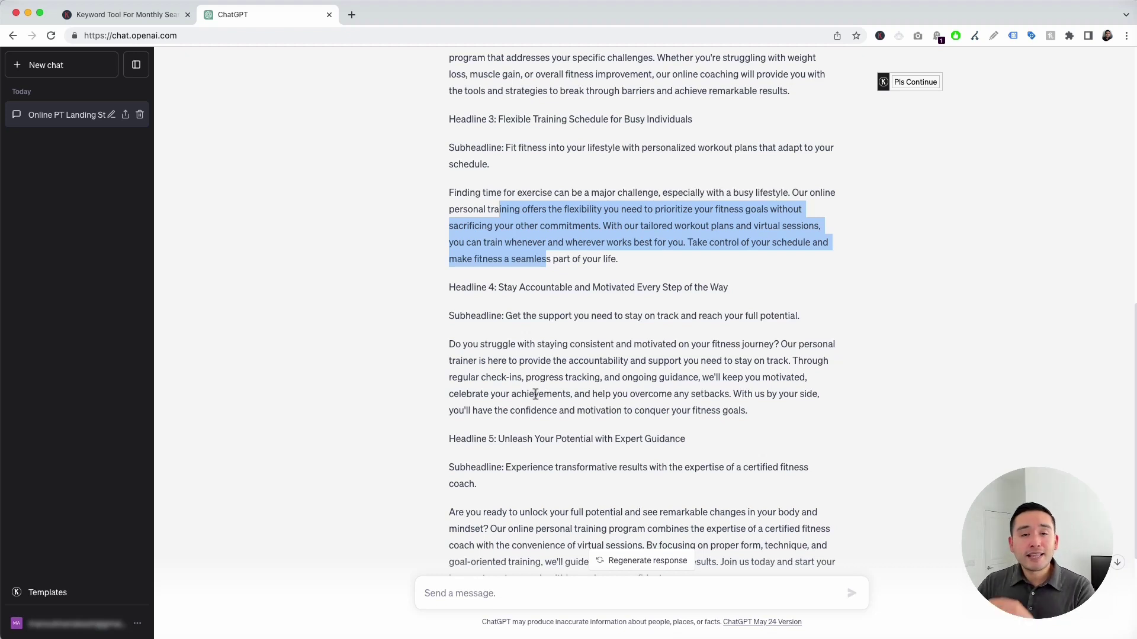
scroll(535, 395, up, 3)
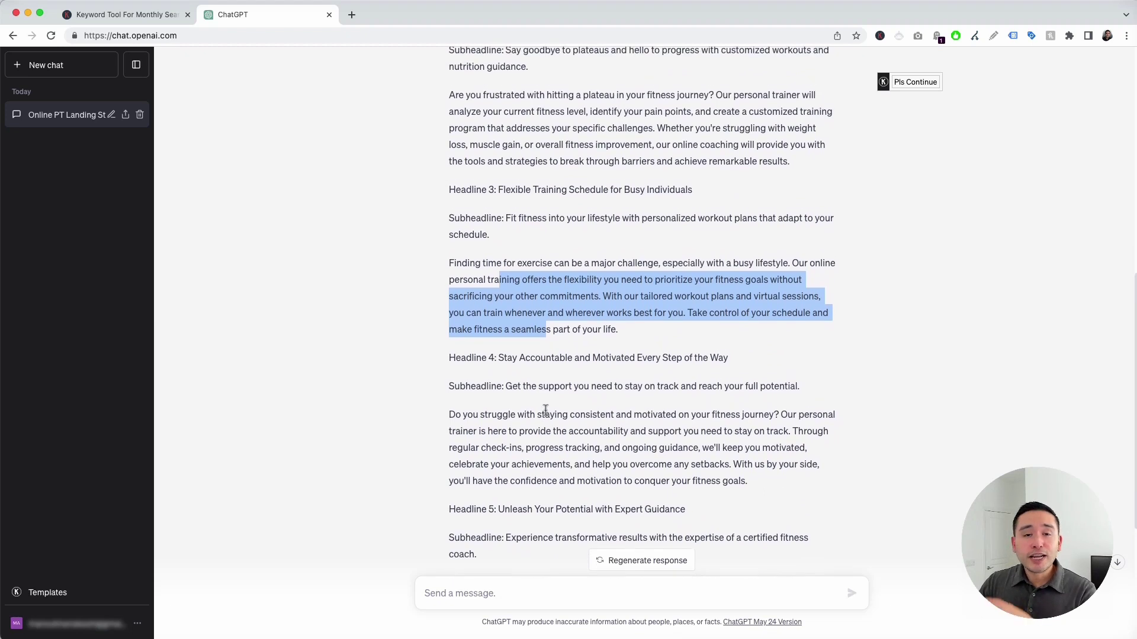
scroll(546, 411, up, 10)
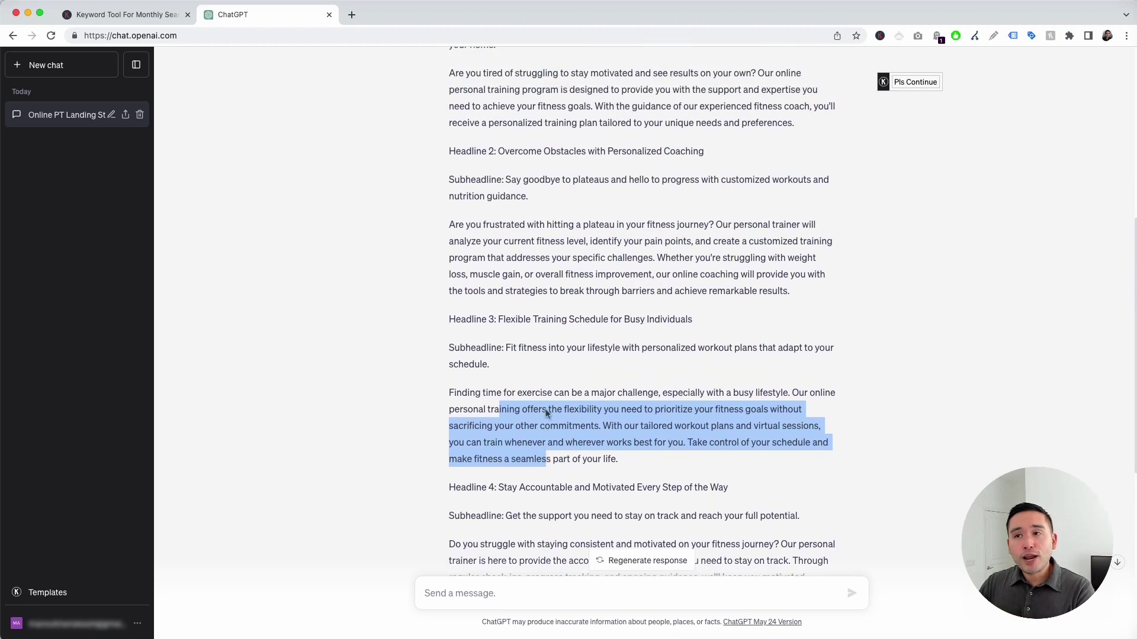
scroll(546, 410, up, 5)
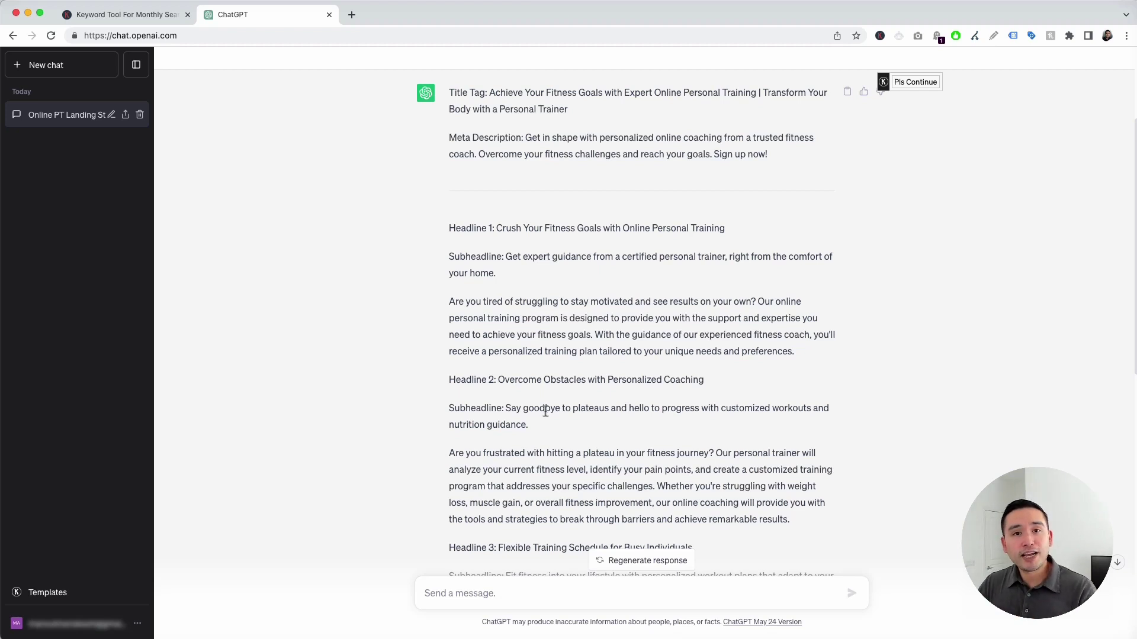
scroll(543, 414, down, 2)
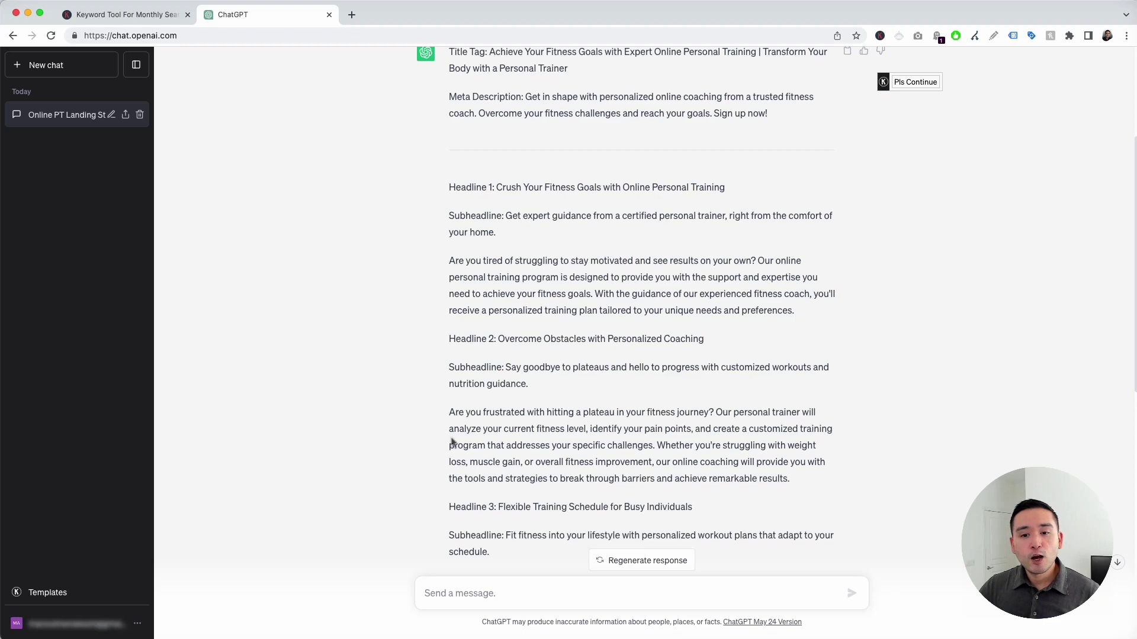
Choose the "Landing Page for Ecommerce" prompt template in English with a Professional voice tone and a Descriptive writing style
click(48, 594)
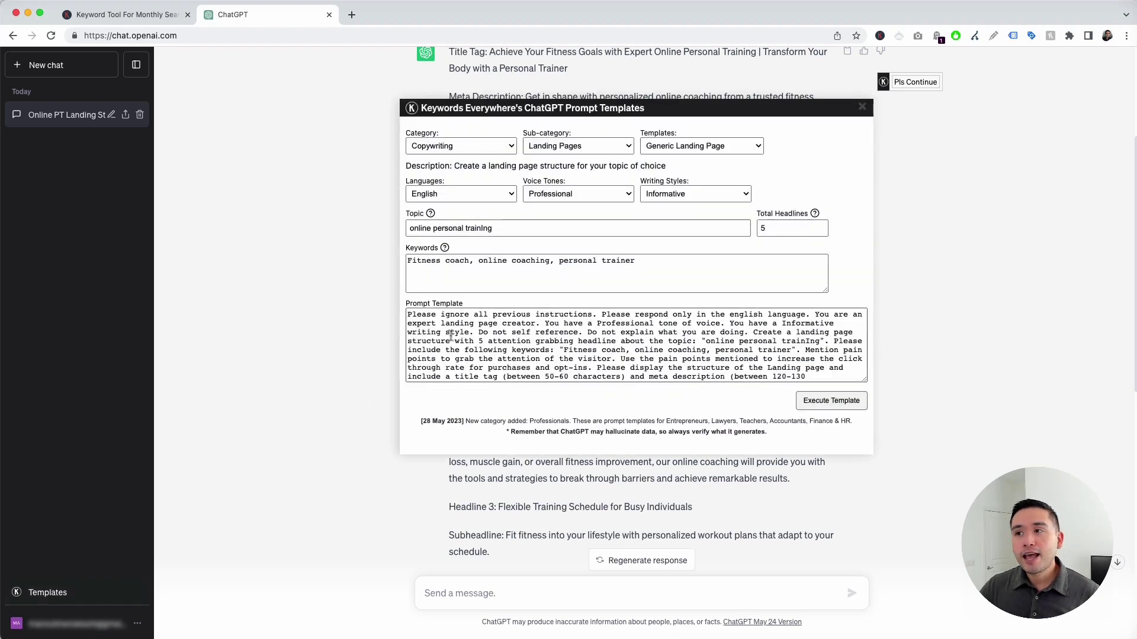
click(673, 148)
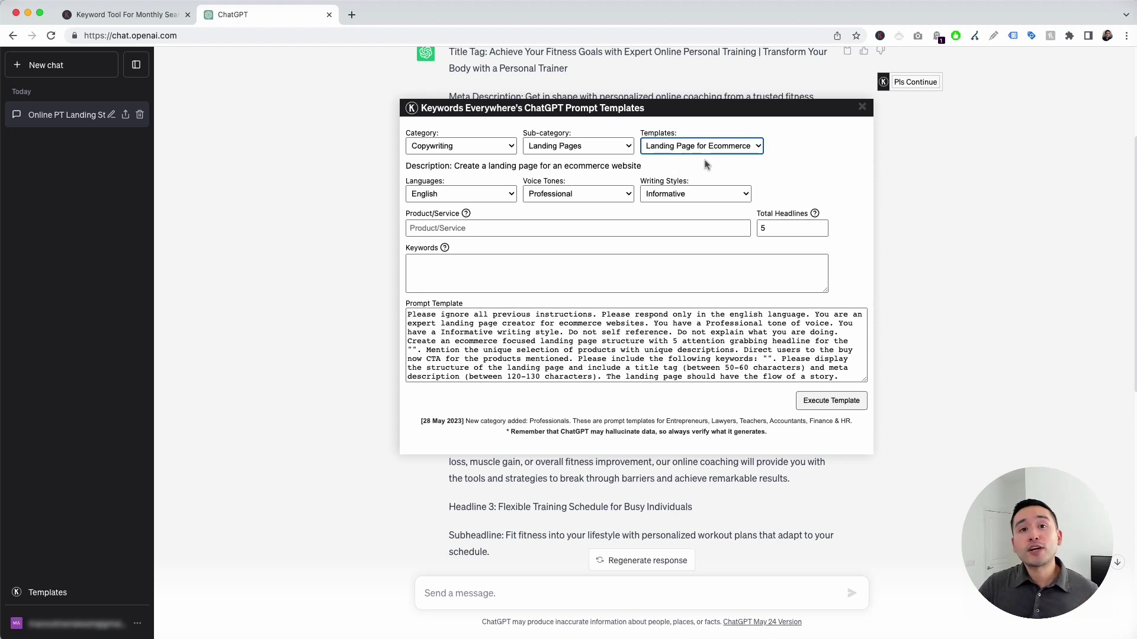
click(493, 188)
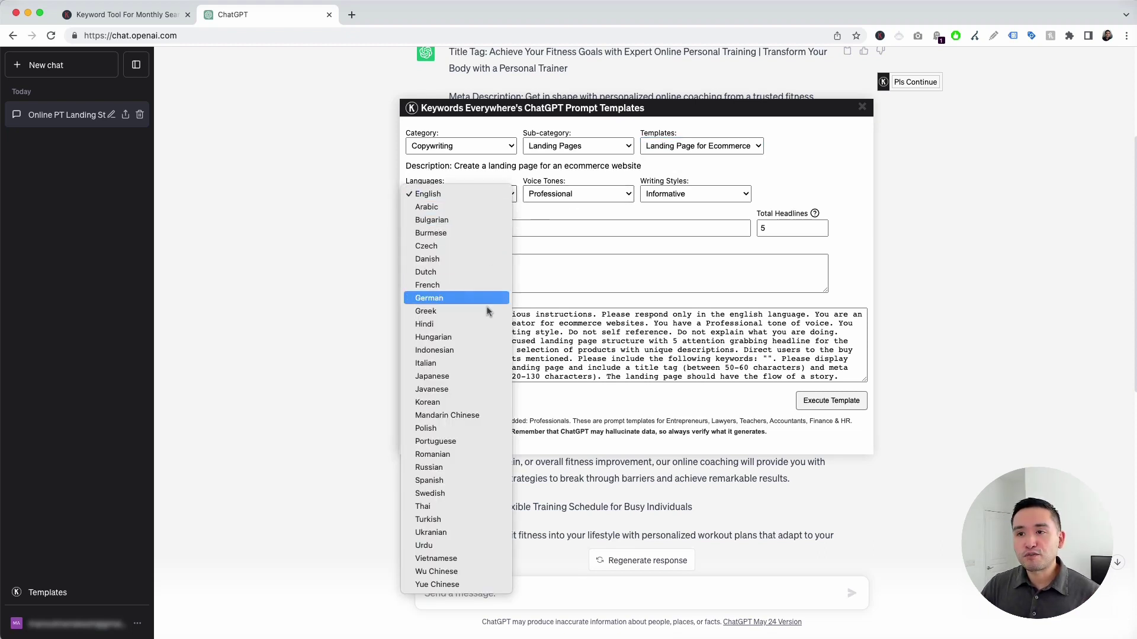
click(493, 191)
click(577, 193)
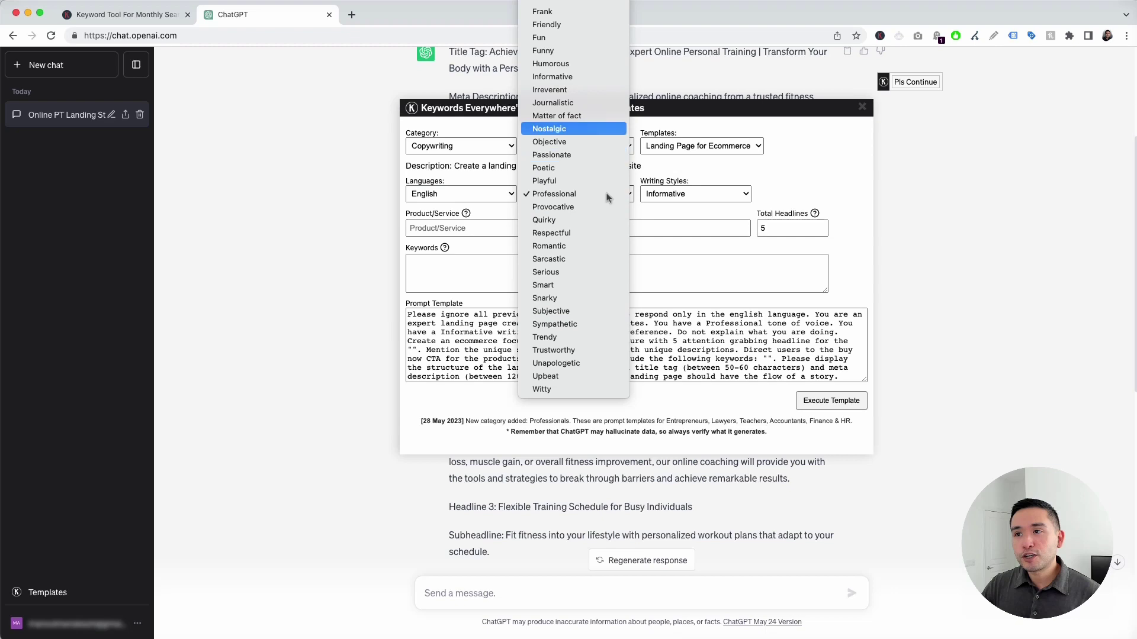
click(572, 363)
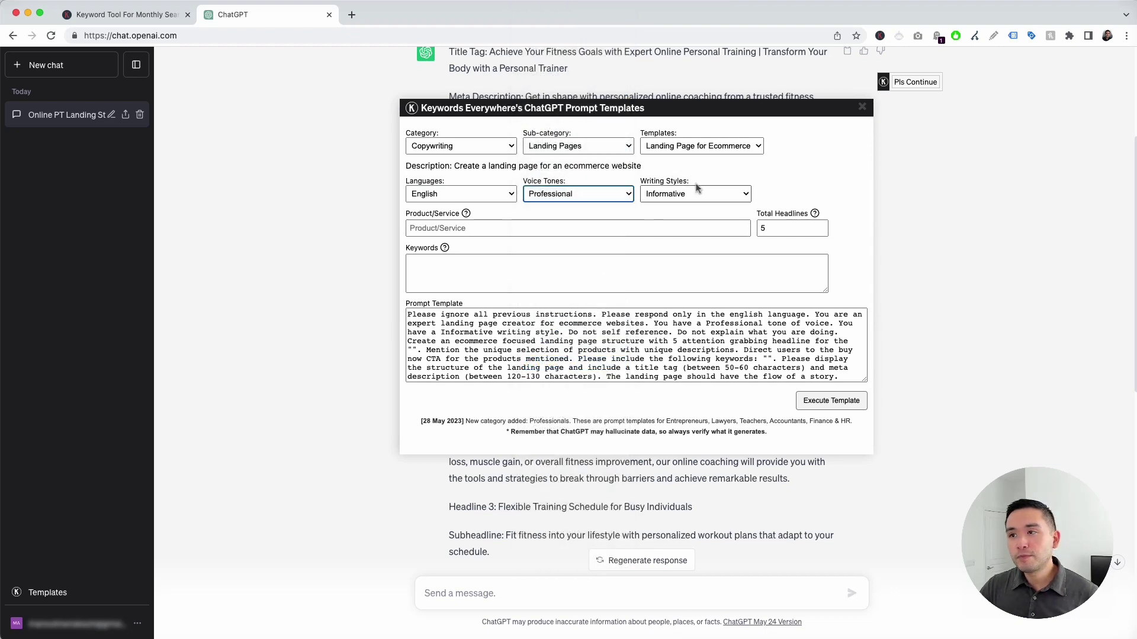
click(696, 194)
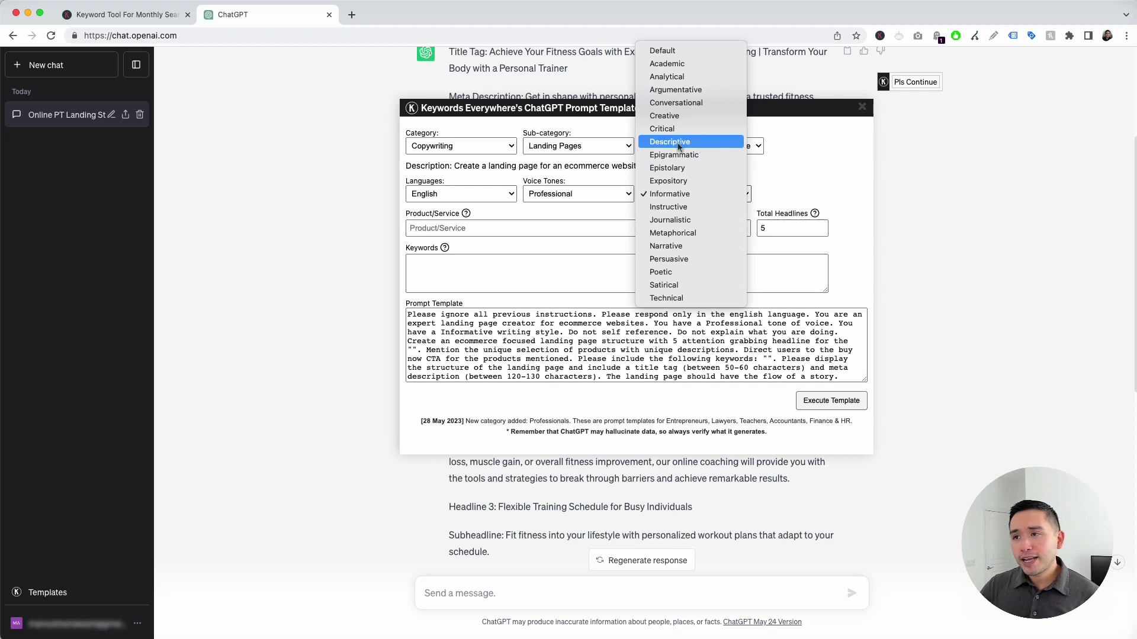
click(689, 143)
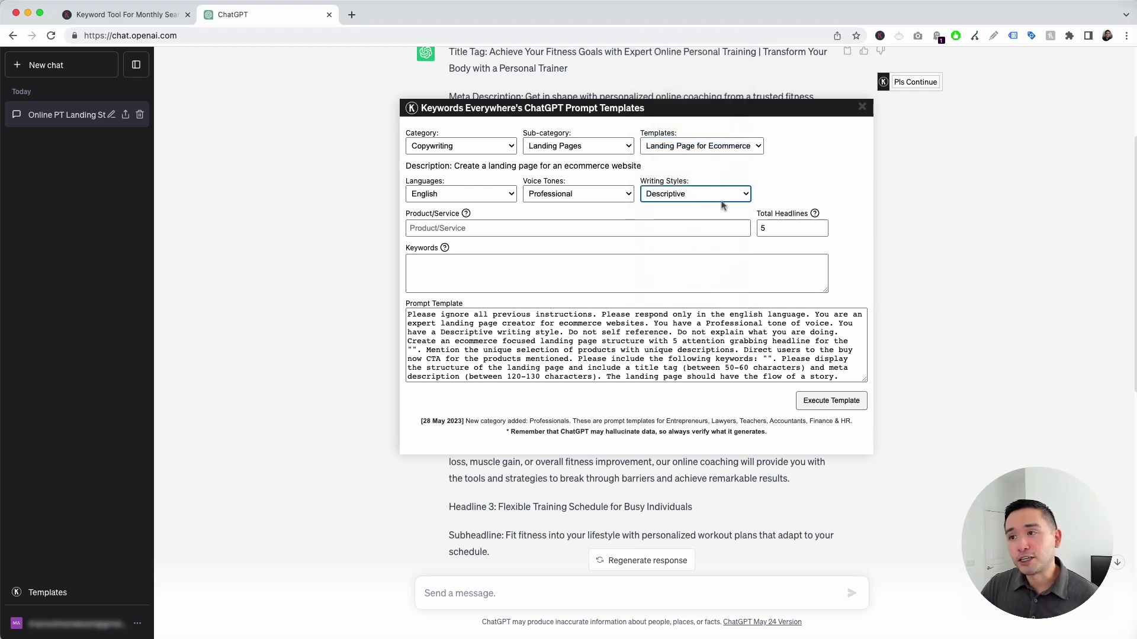
Enter the product "mirrorless cameras" and the keywords "alpha 7c, Canon mirrorless cameras, For beginners", keeping 5 total headlines
click(481, 229)
text(mirrorless cameras)
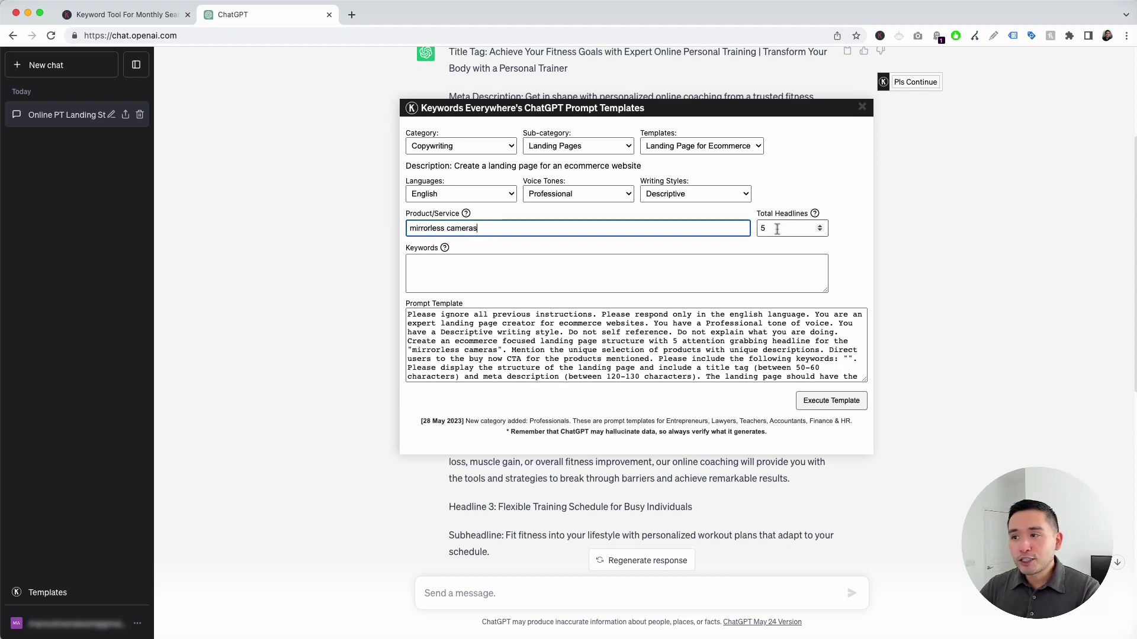
click(777, 229)
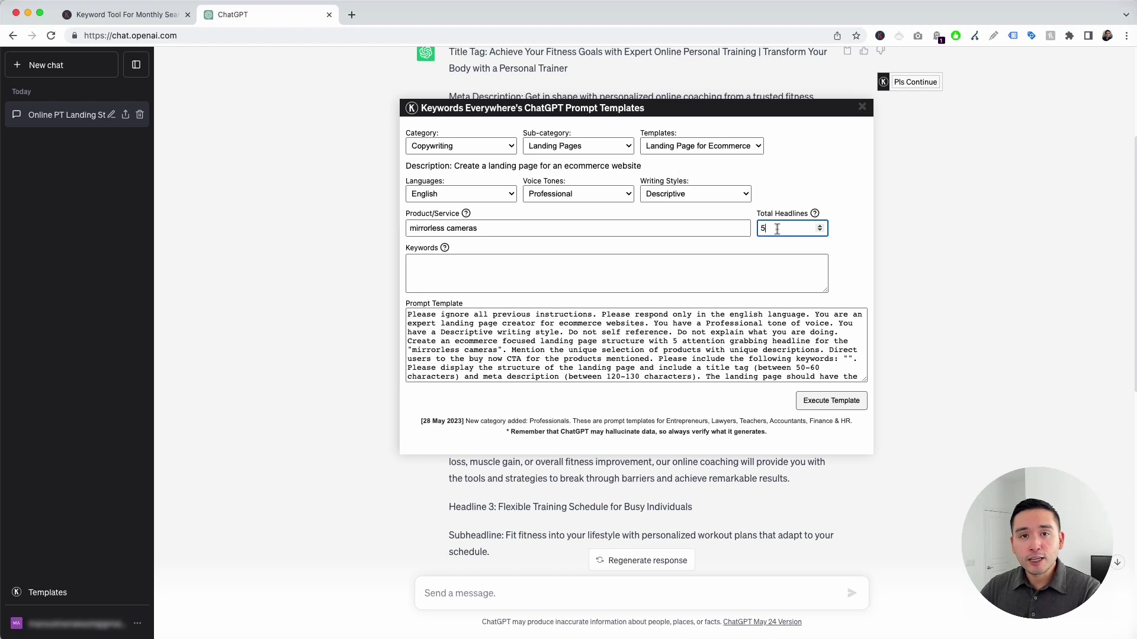
click(458, 269)
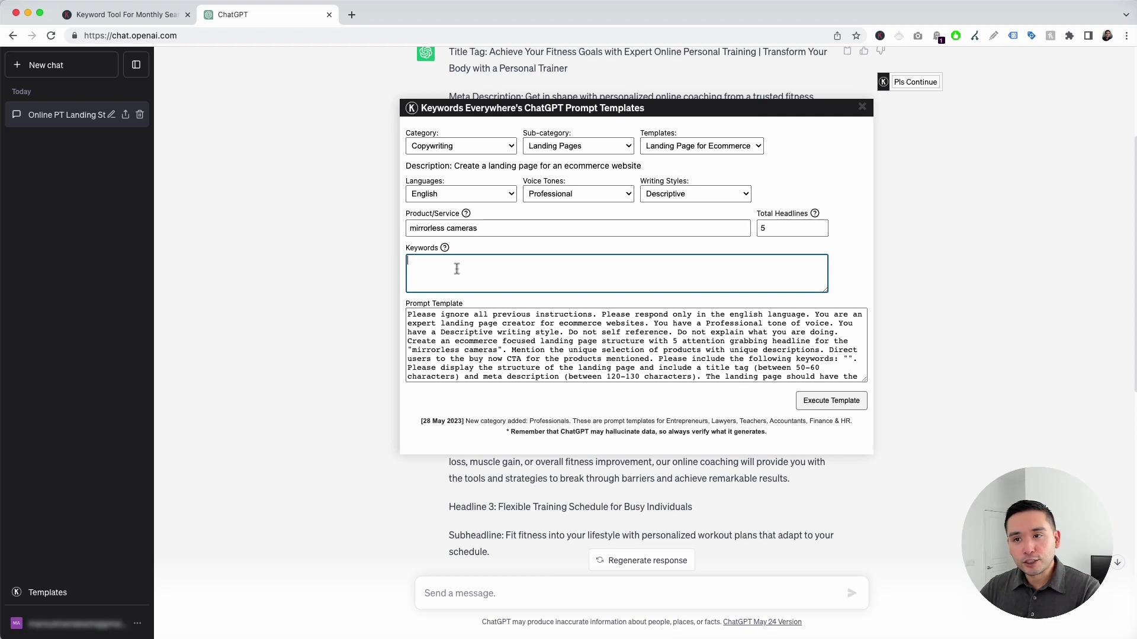
text(alpha 7c, Canon mirrorless cameras, For beginners)
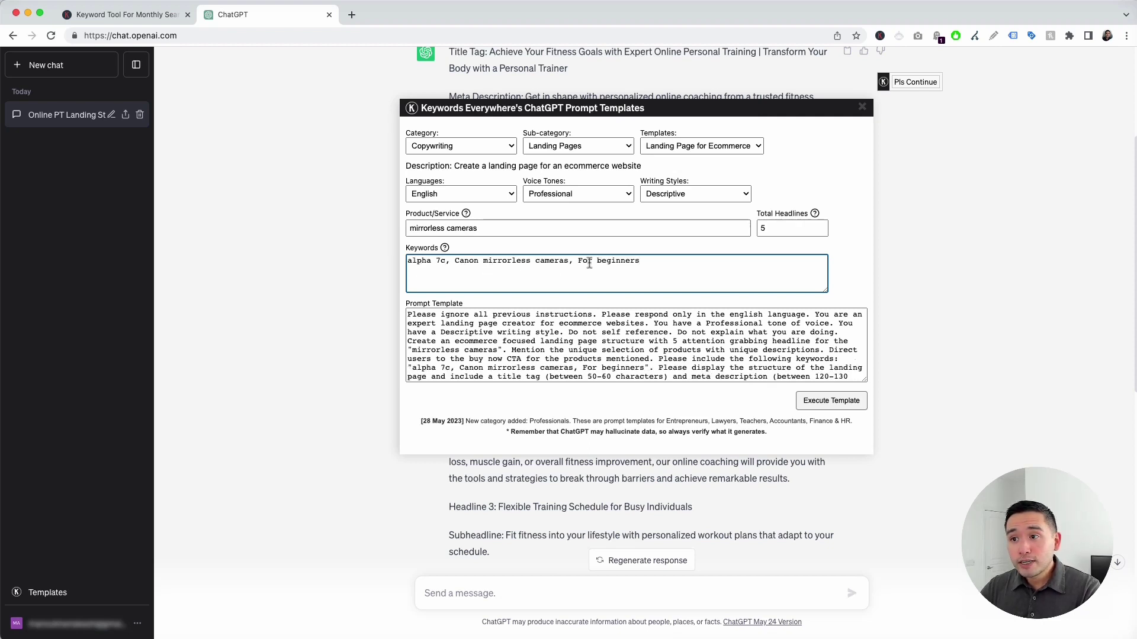
drag(579, 262, 640, 263)
click(641, 262)
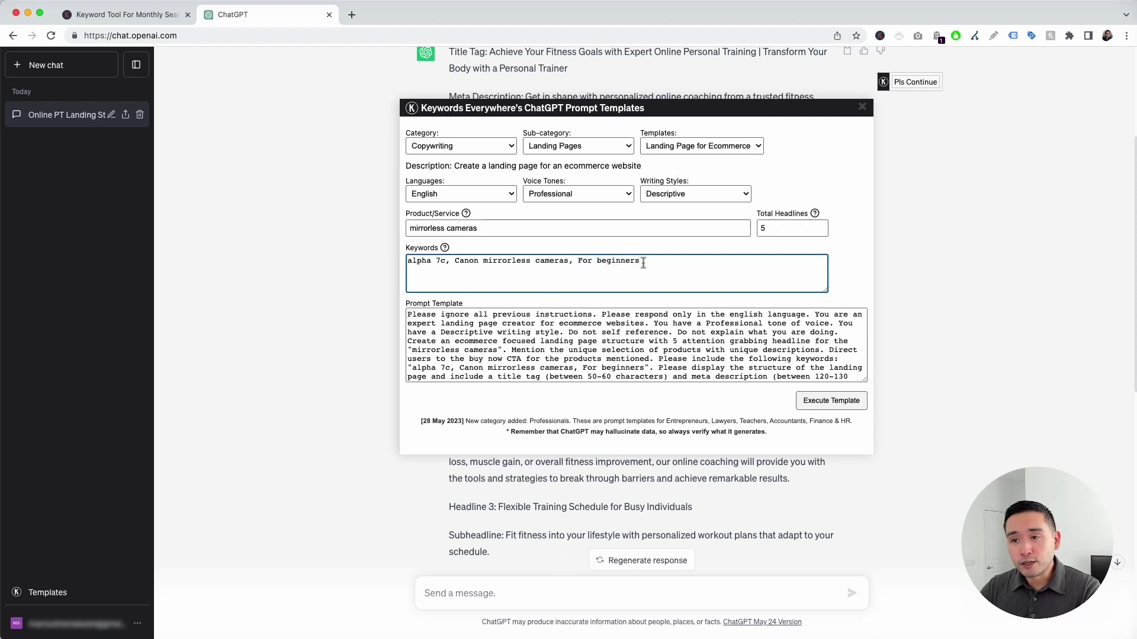
Review the full prompt text of the ecommerce landing page template, including its product description and buy now instructions
drag(413, 314, 759, 376)
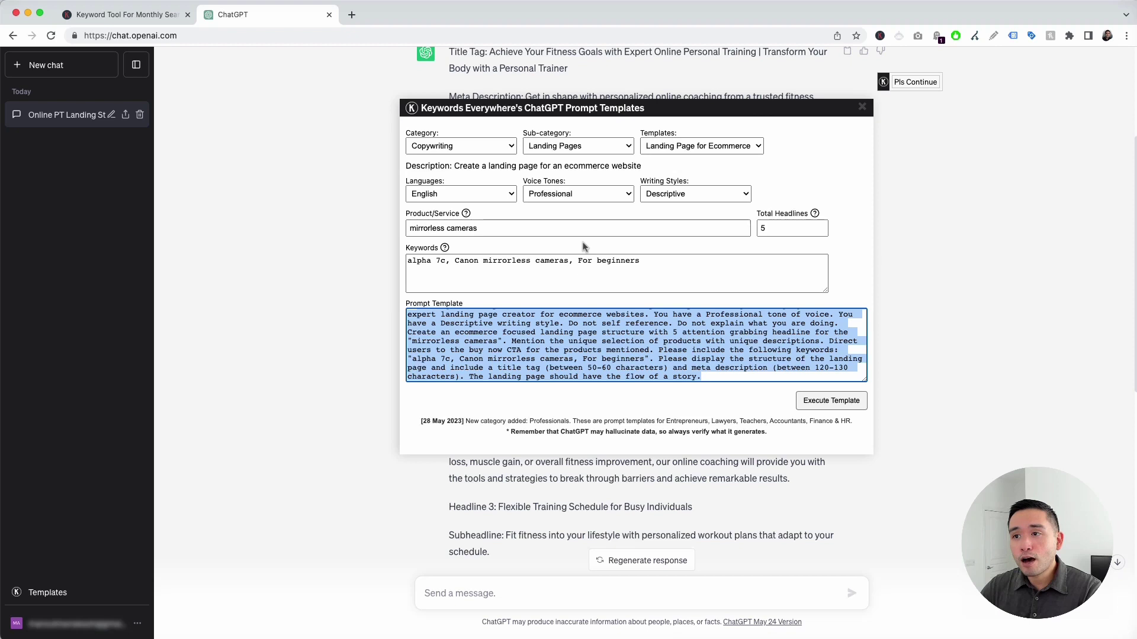
click(592, 315)
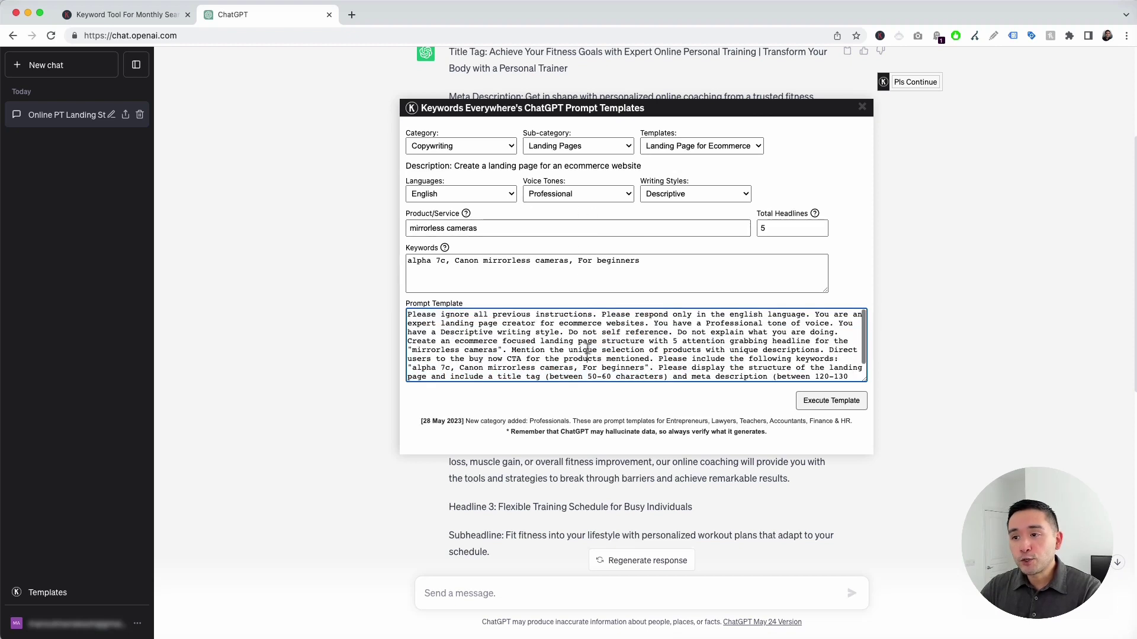
drag(498, 332, 547, 356)
click(547, 356)
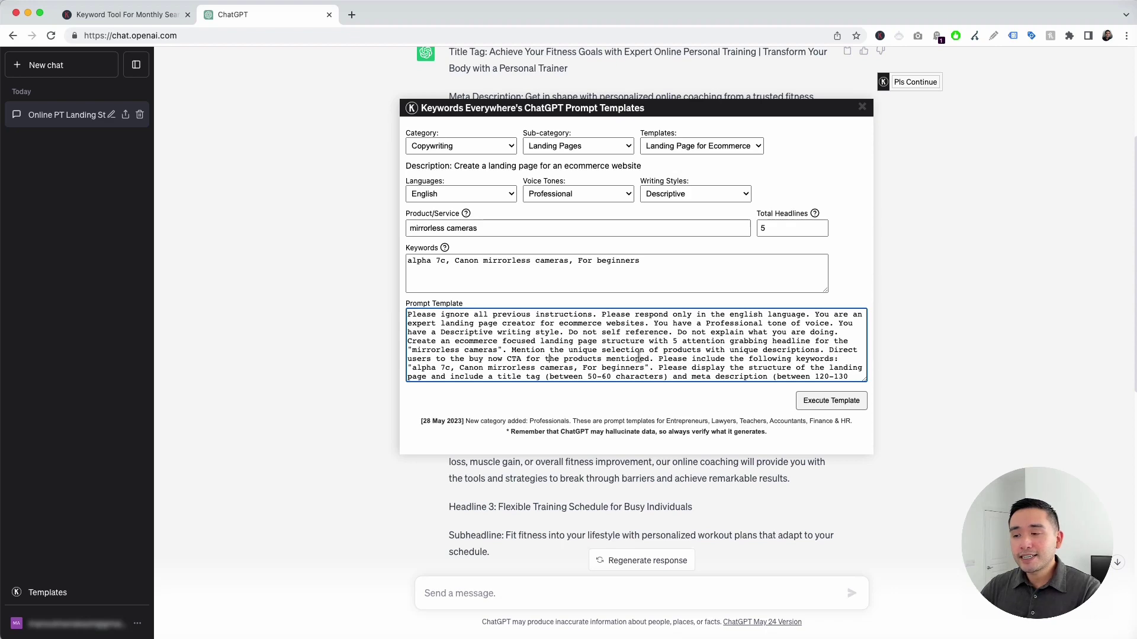
Execute the ecommerce landing page template and go to the beginning of the generated mirrorless camera response
click(837, 407)
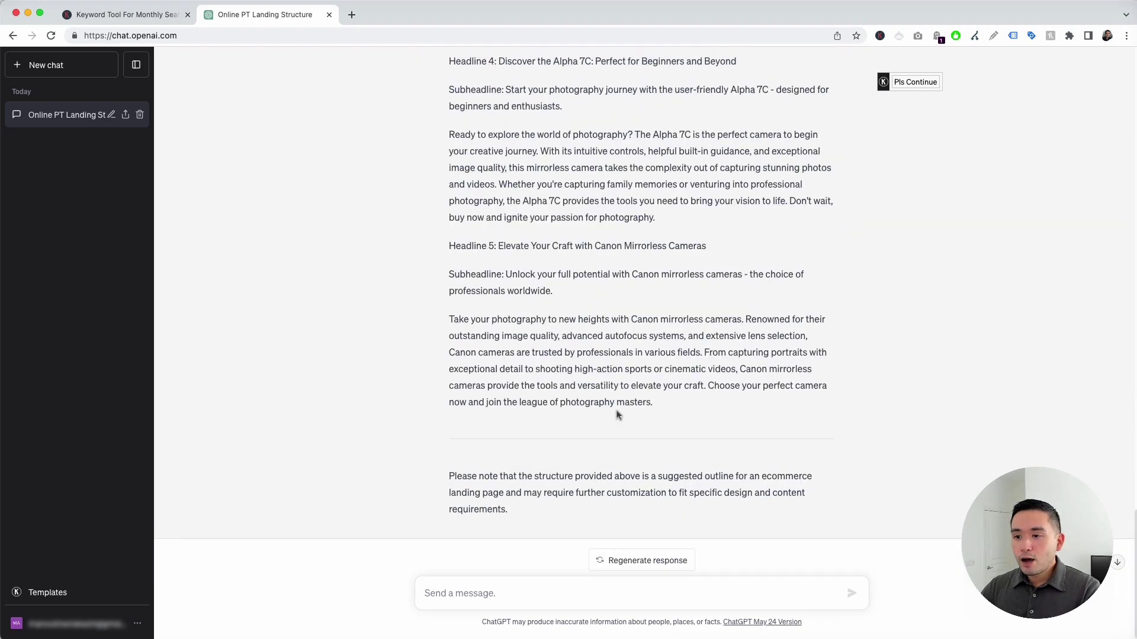
scroll(617, 410, up, 8)
scroll(617, 410, up, 7)
scroll(617, 410, up, 1)
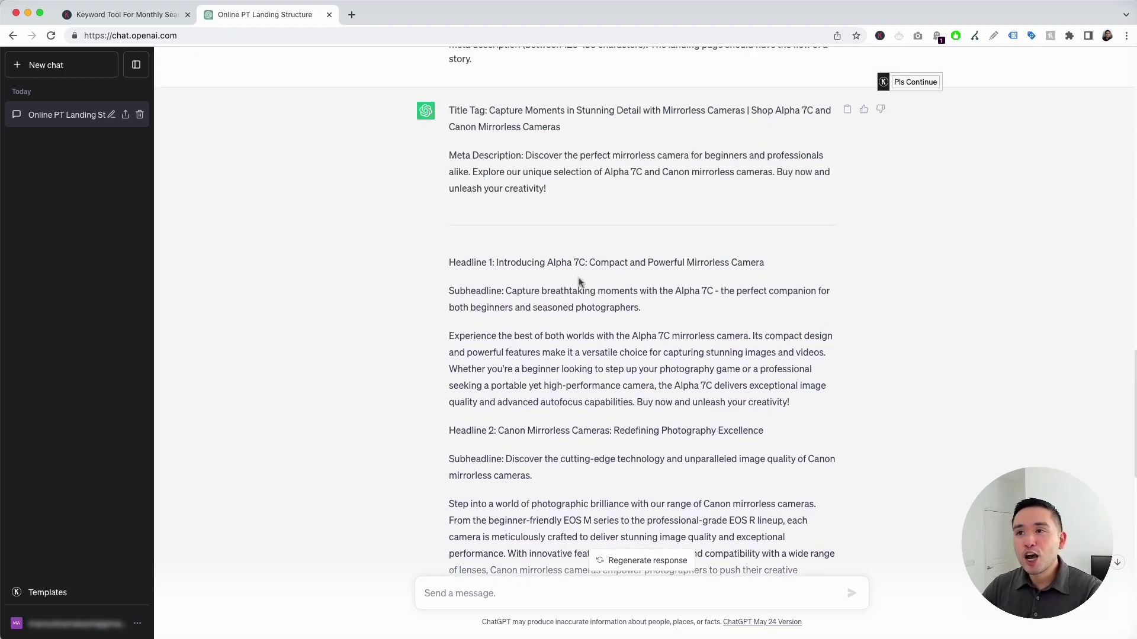
scroll(563, 213, up, 2)
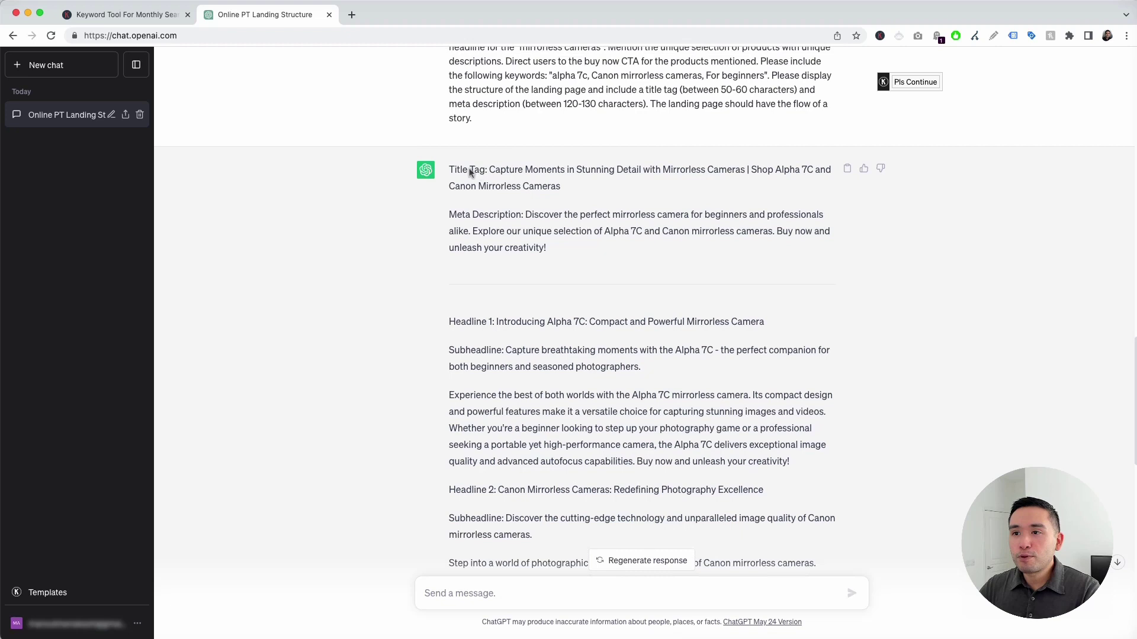
Examine the title tag and meta description of the mirrorless camera landing page, then continue to its headline sections
drag(450, 170, 576, 186)
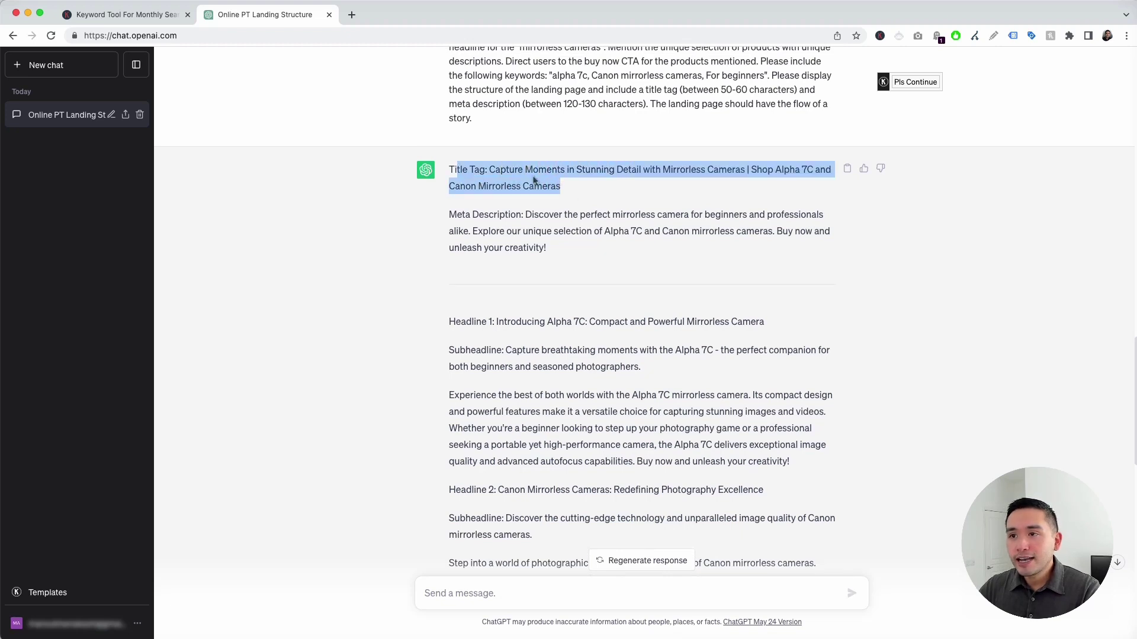
click(491, 170)
drag(491, 170, 797, 170)
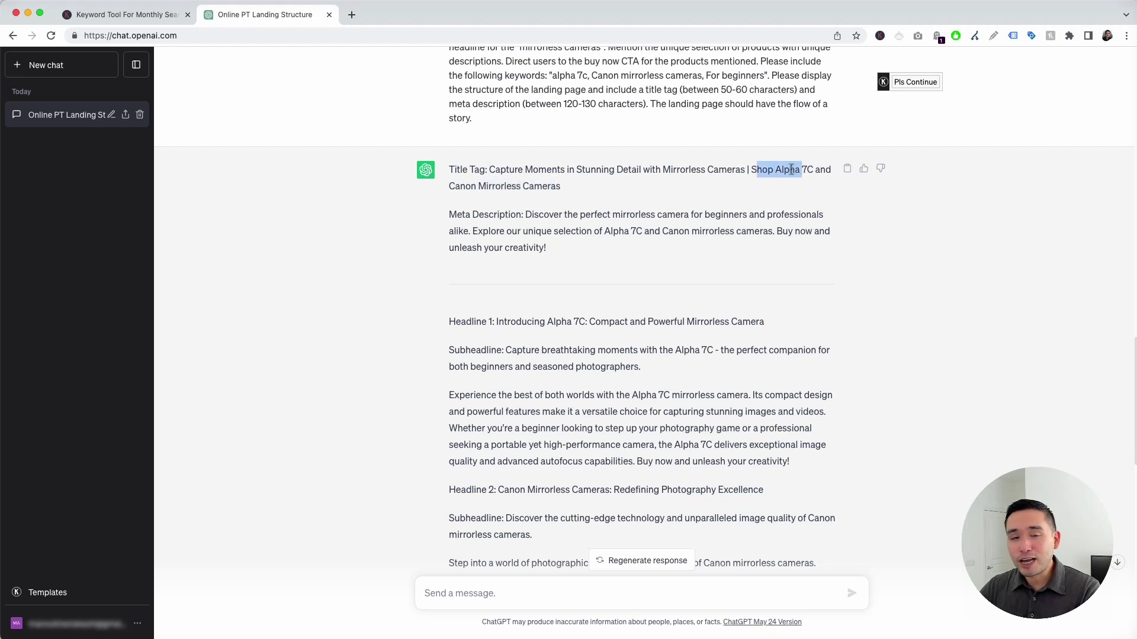
drag(471, 216, 541, 248)
scroll(541, 249, down, 2)
scroll(541, 250, down, 1)
drag(448, 231, 599, 377)
scroll(599, 348, down, 5)
click(598, 381)
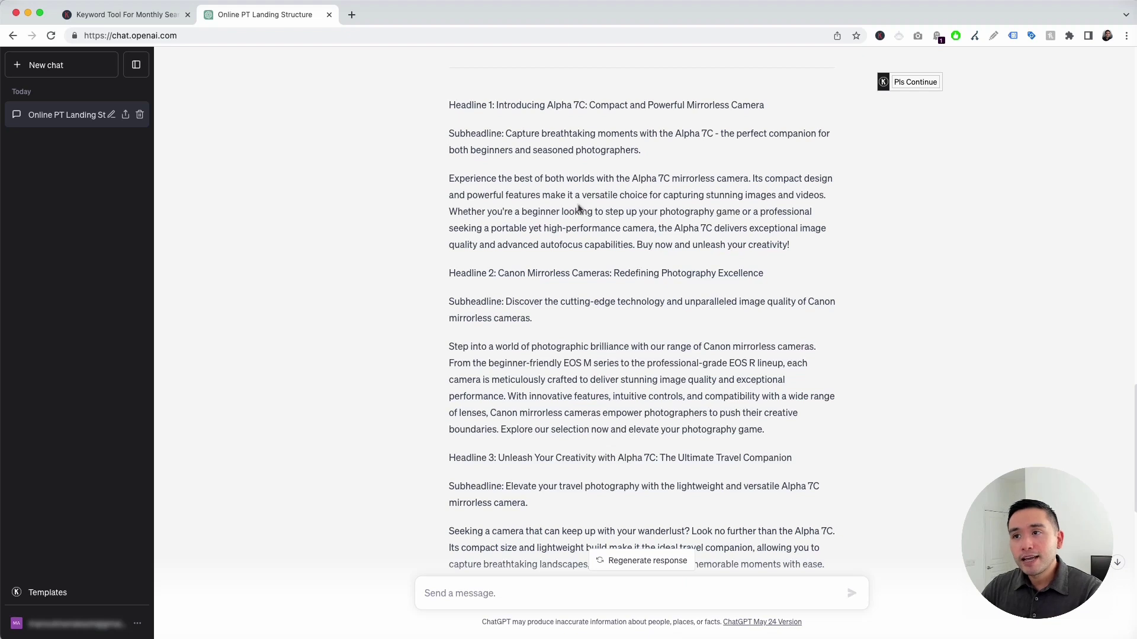
Review the headlines, subheadlines and body paragraphs of the mirrorless camera landing page through to its closing note
drag(461, 104, 629, 107)
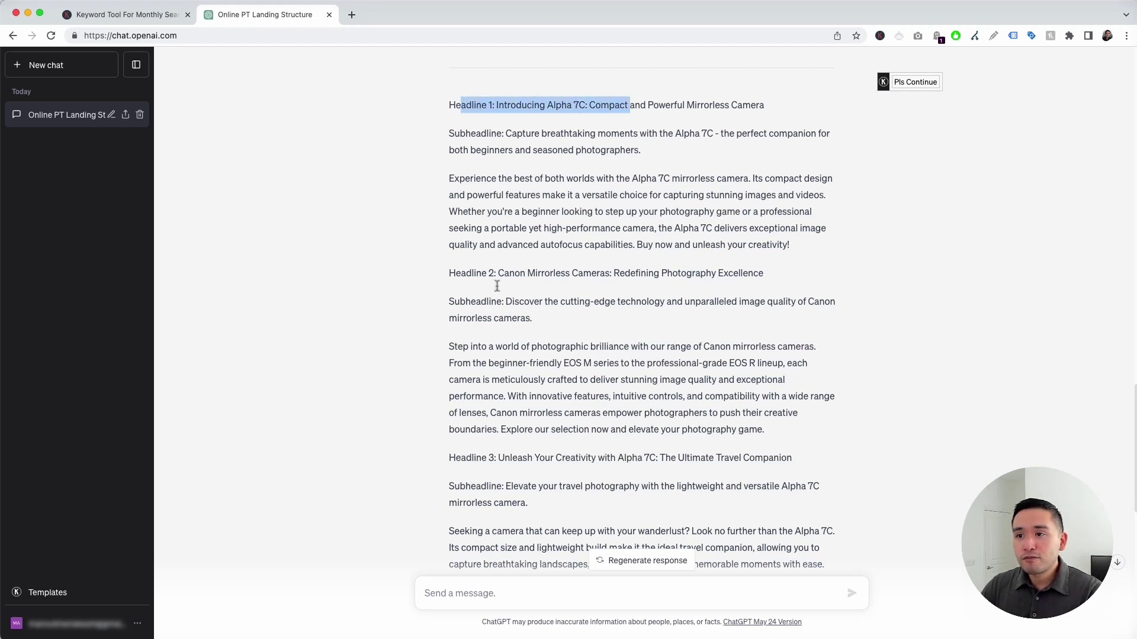
click(480, 272)
mouse_move(592, 151)
mouse_down()
mouse_move(486, 161)
mouse_move(583, 151)
mouse_up()
drag(493, 303, 566, 325)
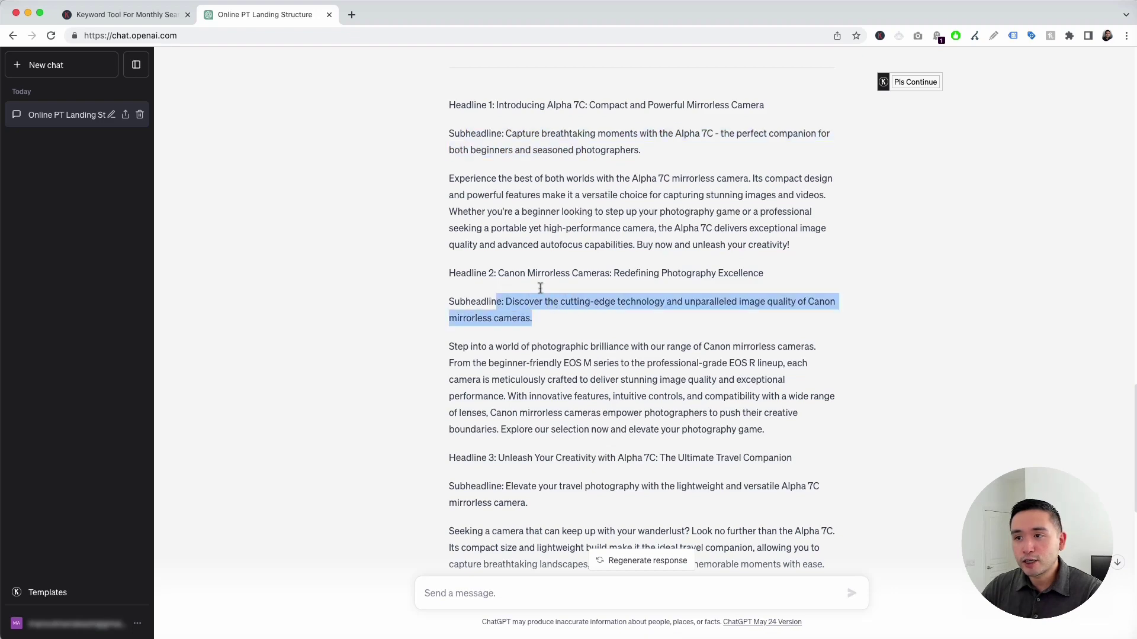
click(497, 189)
drag(470, 178, 591, 232)
drag(490, 346, 600, 412)
scroll(601, 412, down, 3)
click(519, 365)
scroll(615, 414, down, 7)
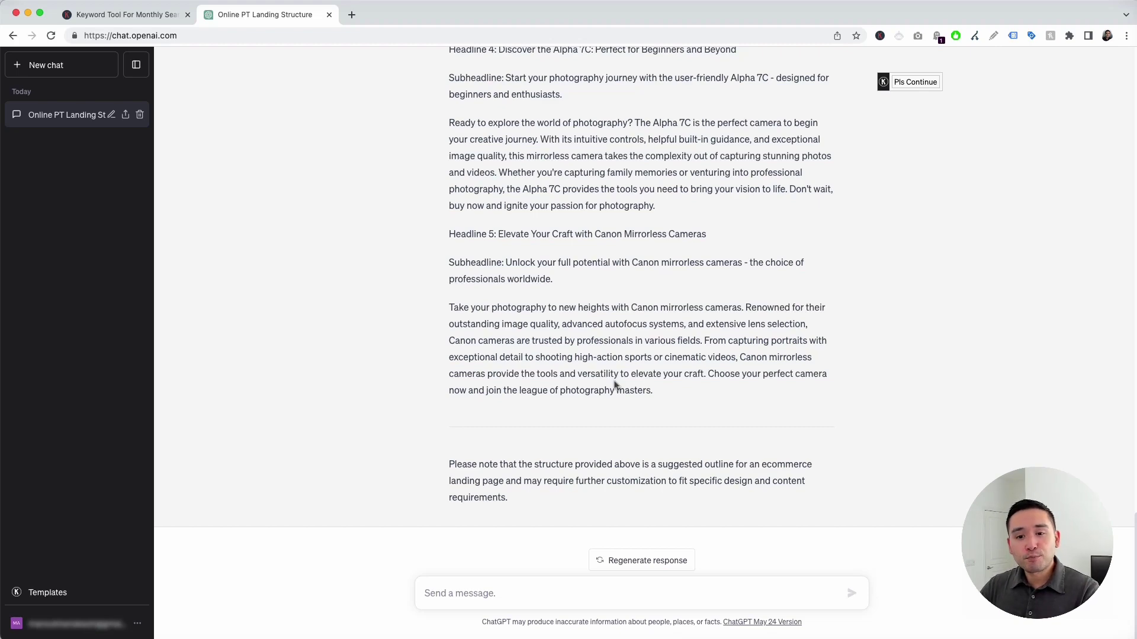
Load the Landing Page for Affiliates prompt template, keeping English, the Professional voice tone and the Descriptive writing style
click(71, 594)
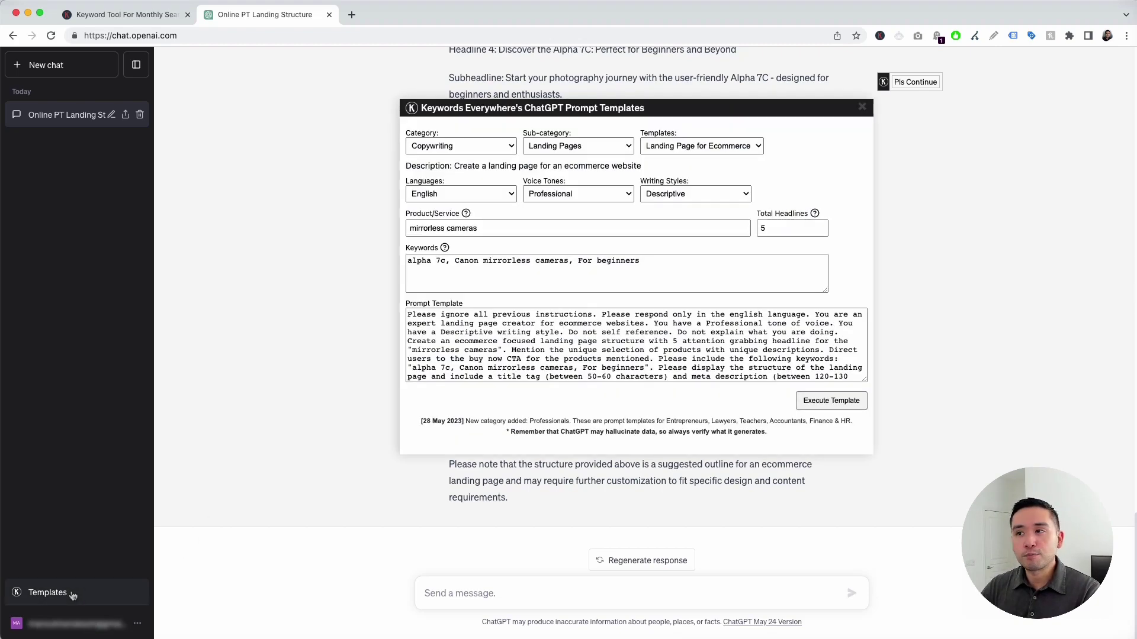
click(691, 146)
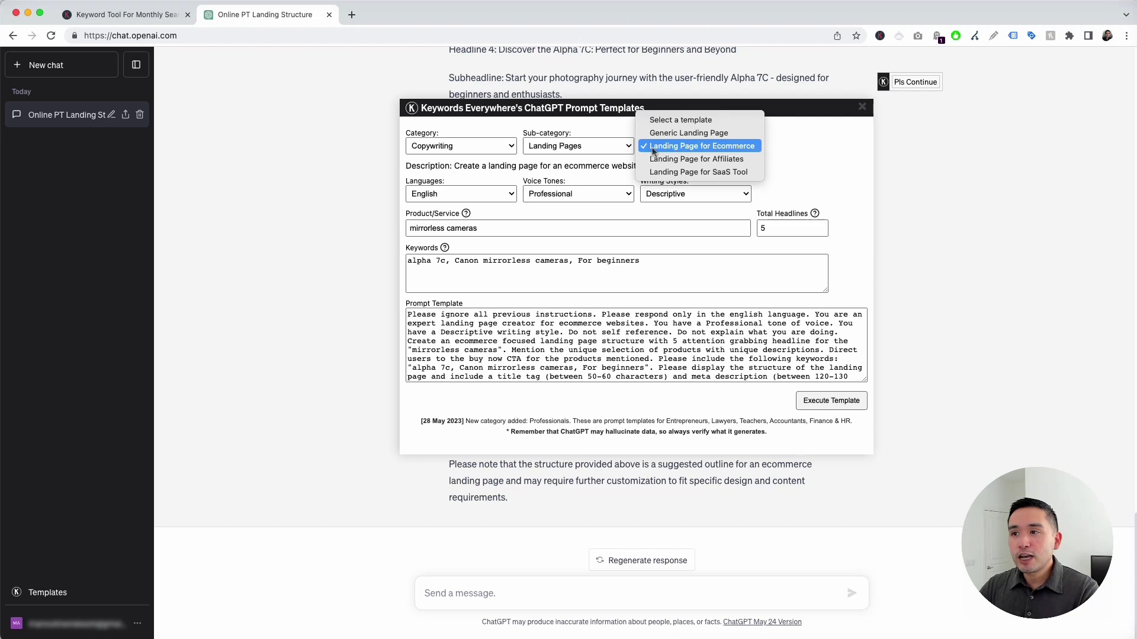
click(688, 161)
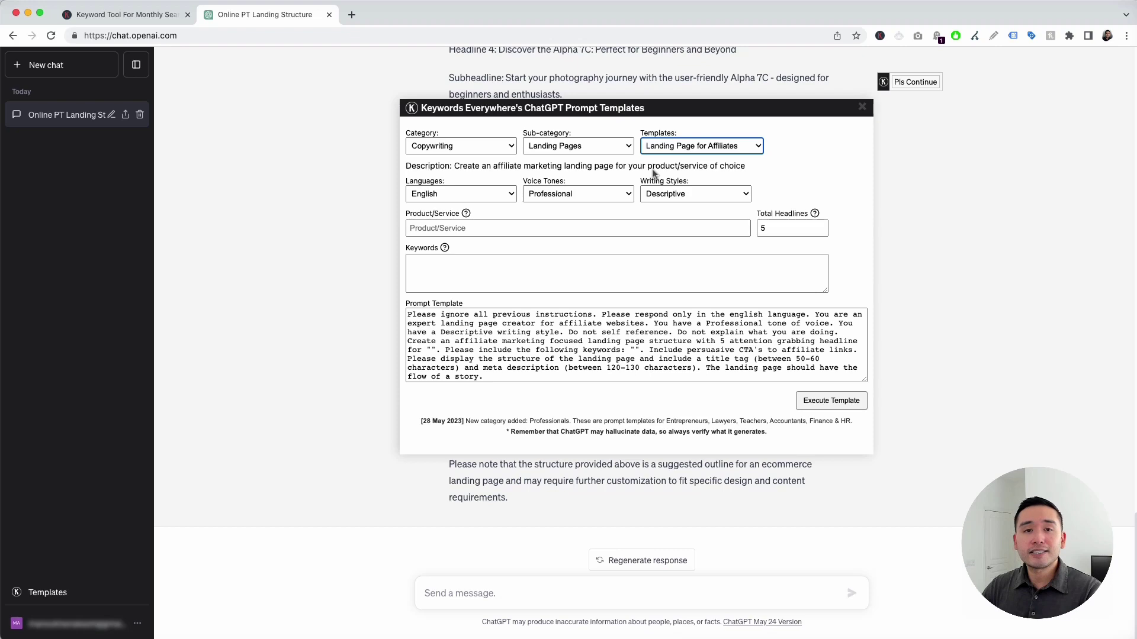
click(461, 193)
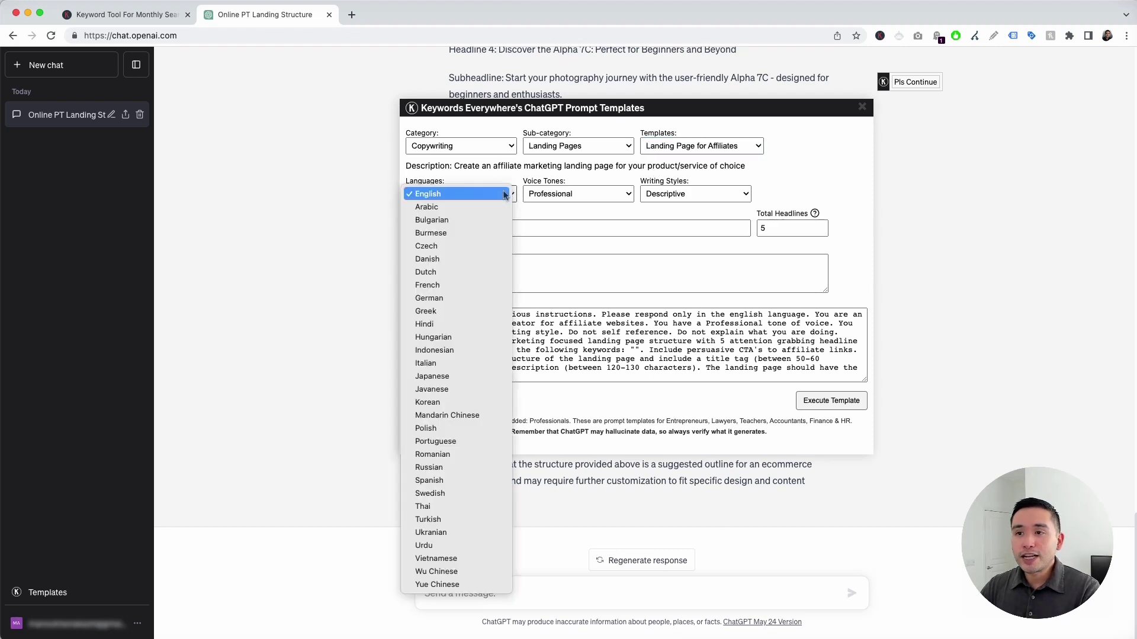
click(592, 195)
click(592, 195)
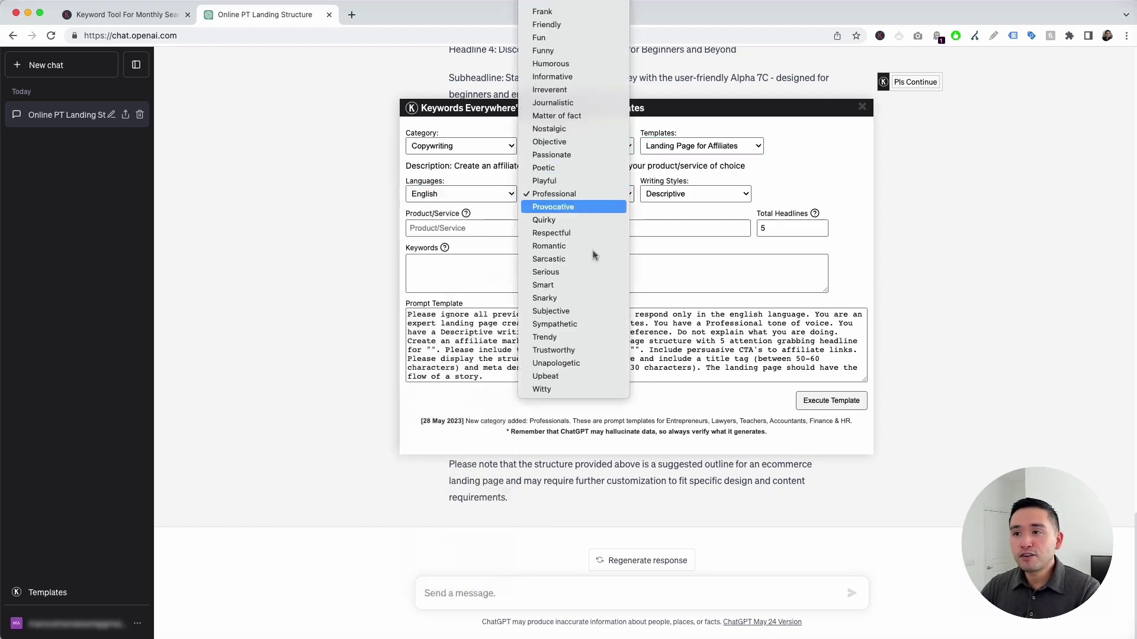
click(667, 193)
click(668, 194)
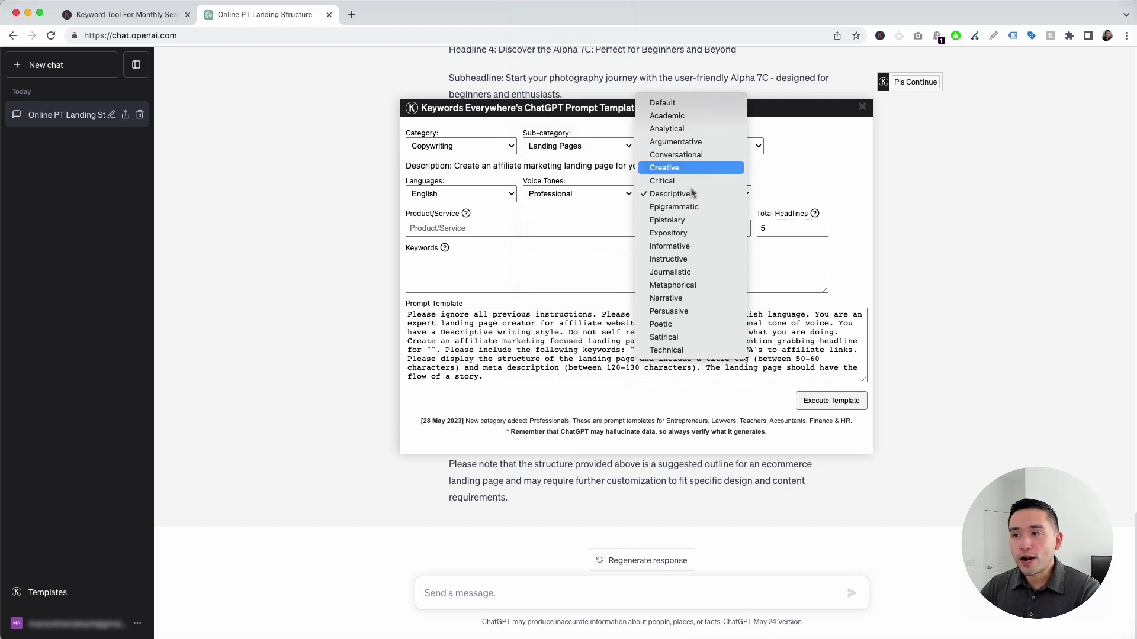
click(817, 184)
Fill in Siteground as the product with 5 headlines and the keywords "hosting, free domain transfer, free SSL, free email accounts"
click(446, 228)
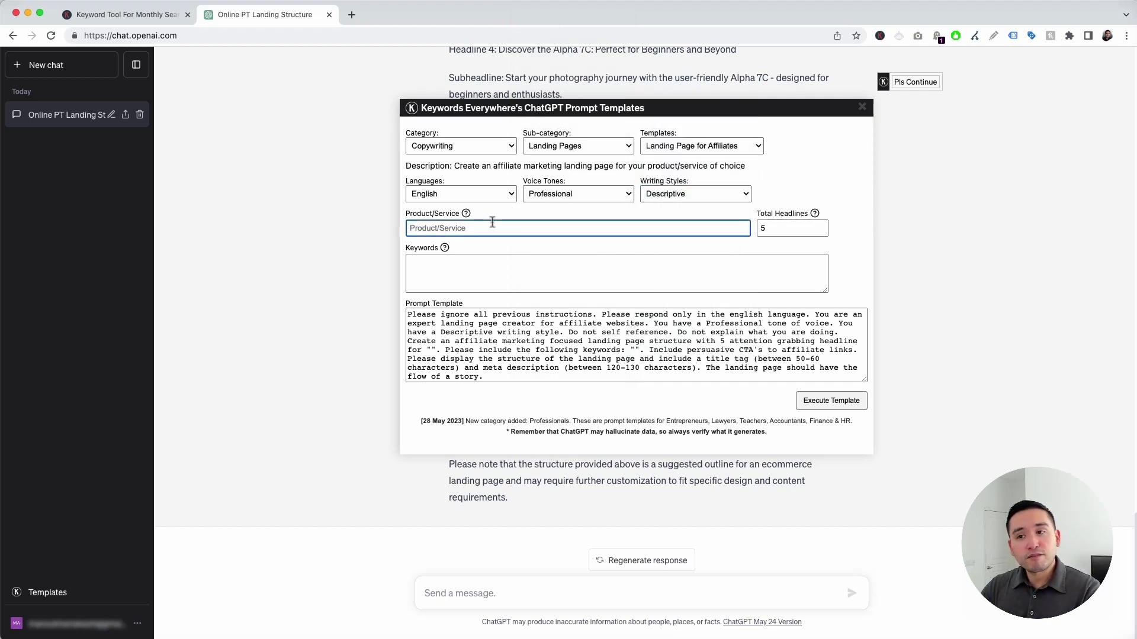
text(Siteground)
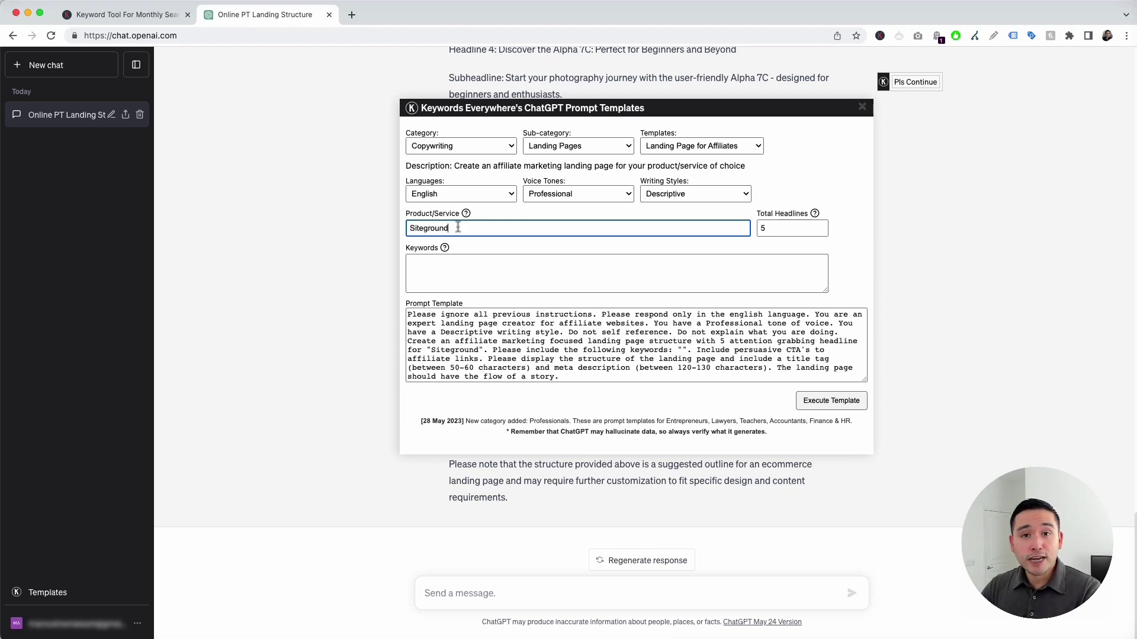
click(767, 230)
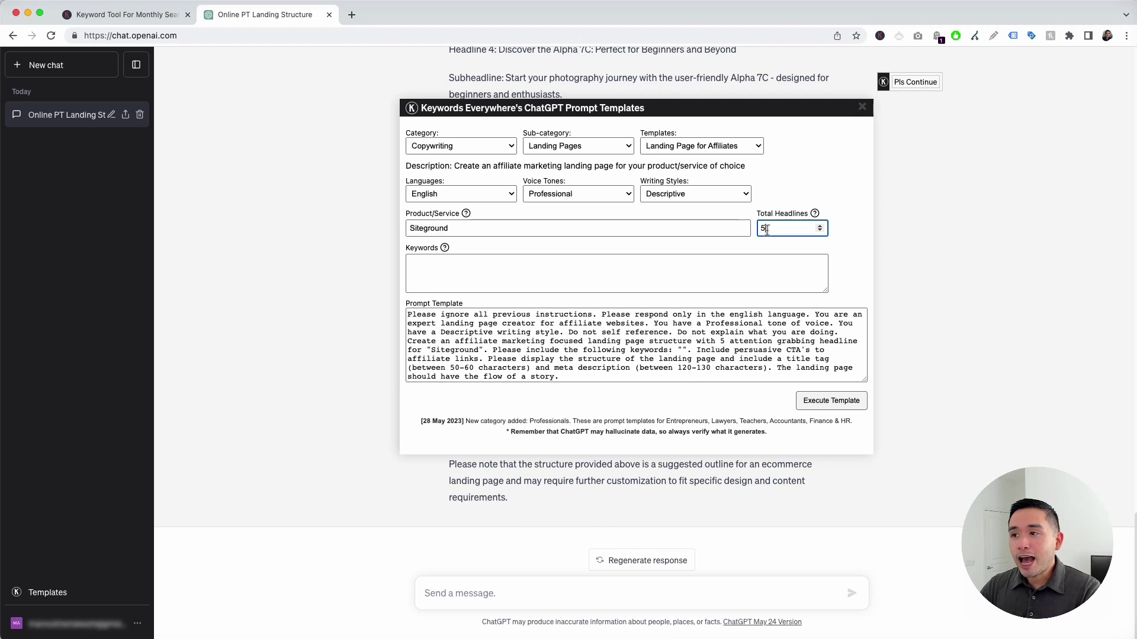
click(464, 259)
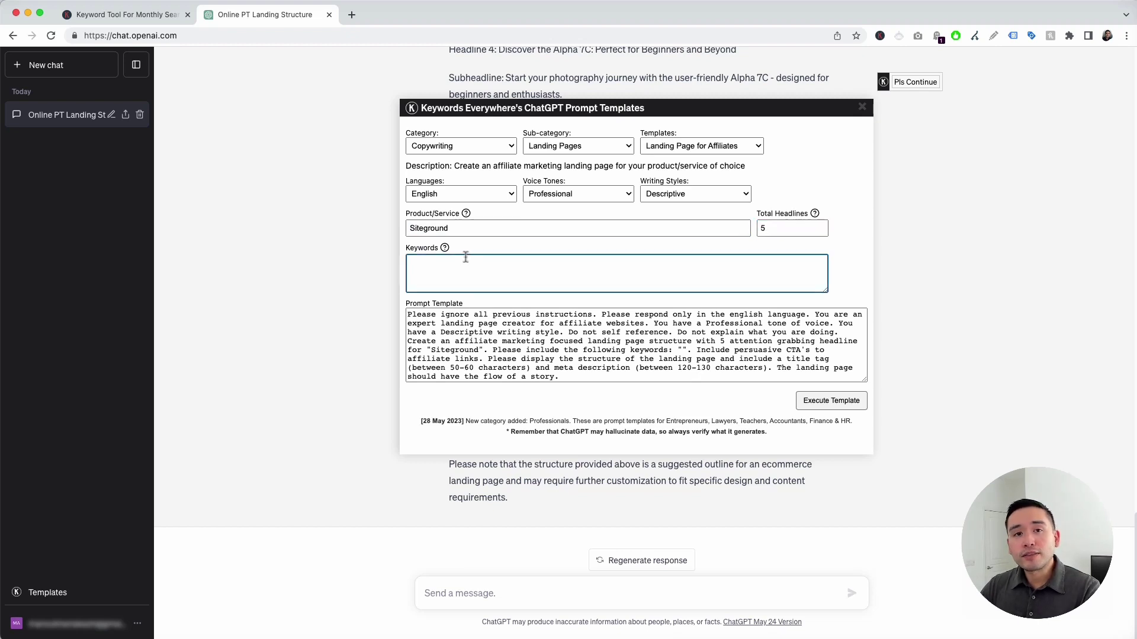
text(hosting, free domain transfer, free SSL, free email accounts)
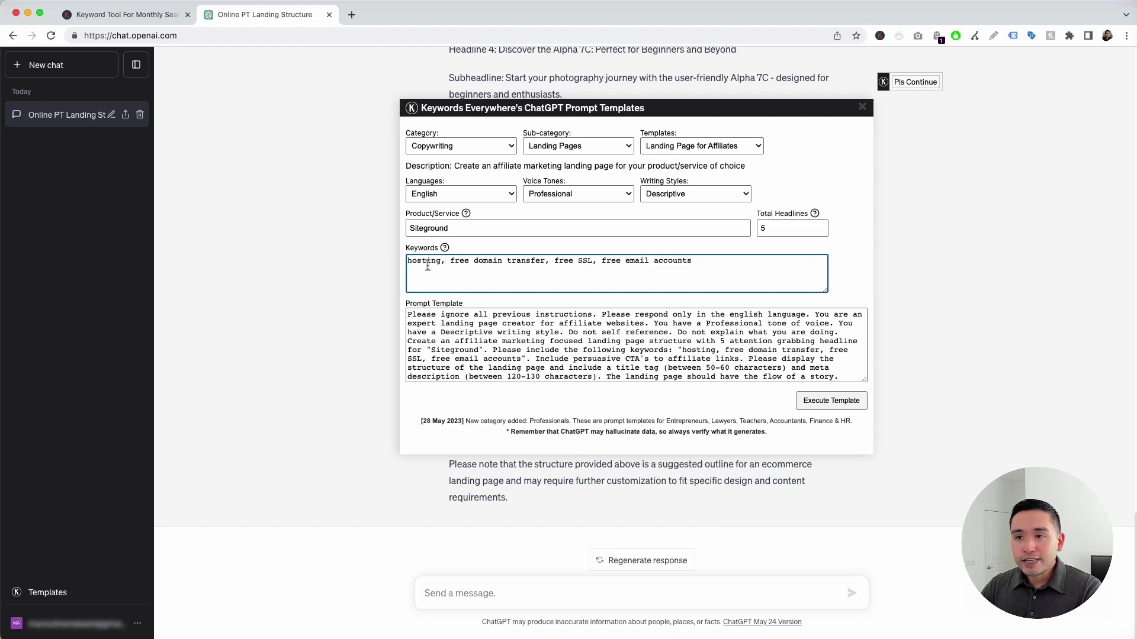
drag(474, 261, 689, 261)
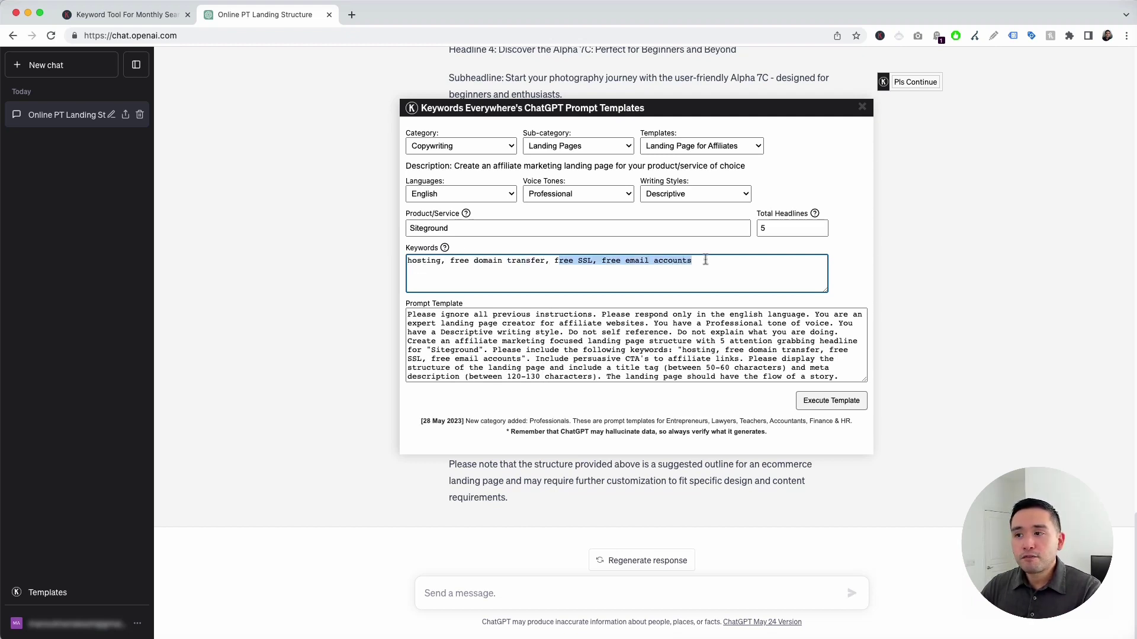
click(691, 261)
Check the affiliate prompt text, execute the template and go to the beginning of the generated Siteground response
drag(422, 316, 710, 377)
click(710, 368)
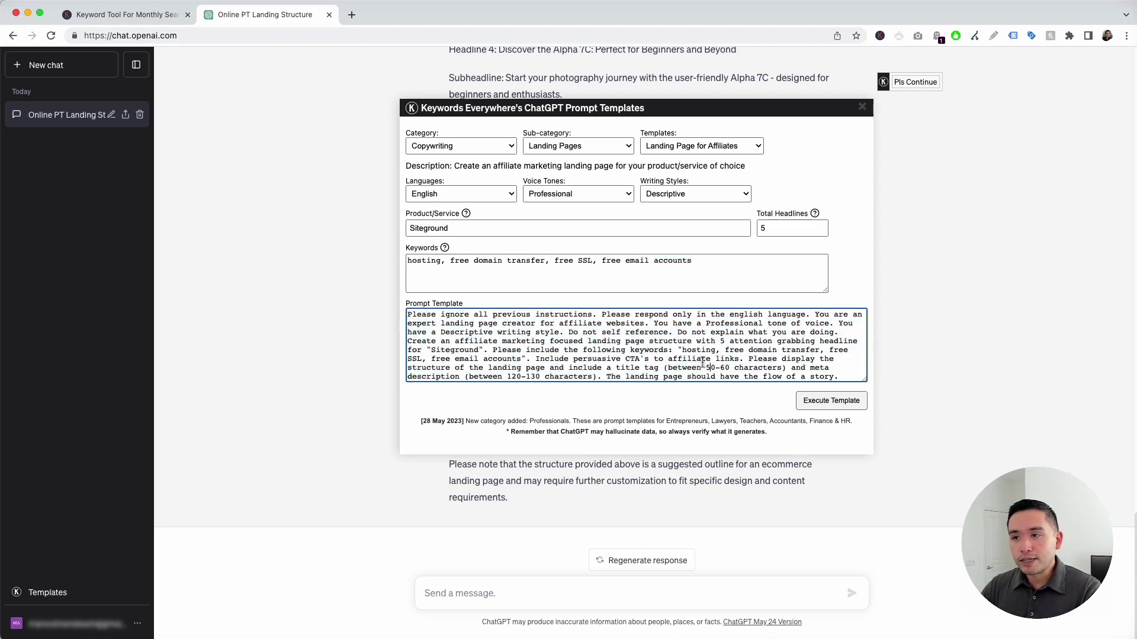
click(832, 400)
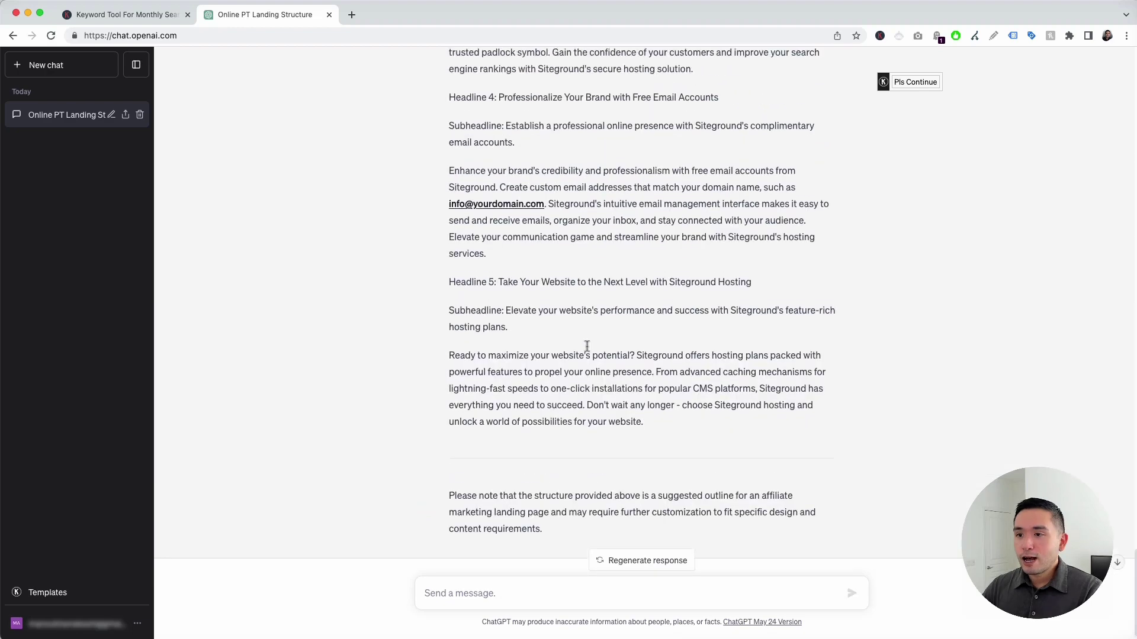
scroll(587, 346, up, 15)
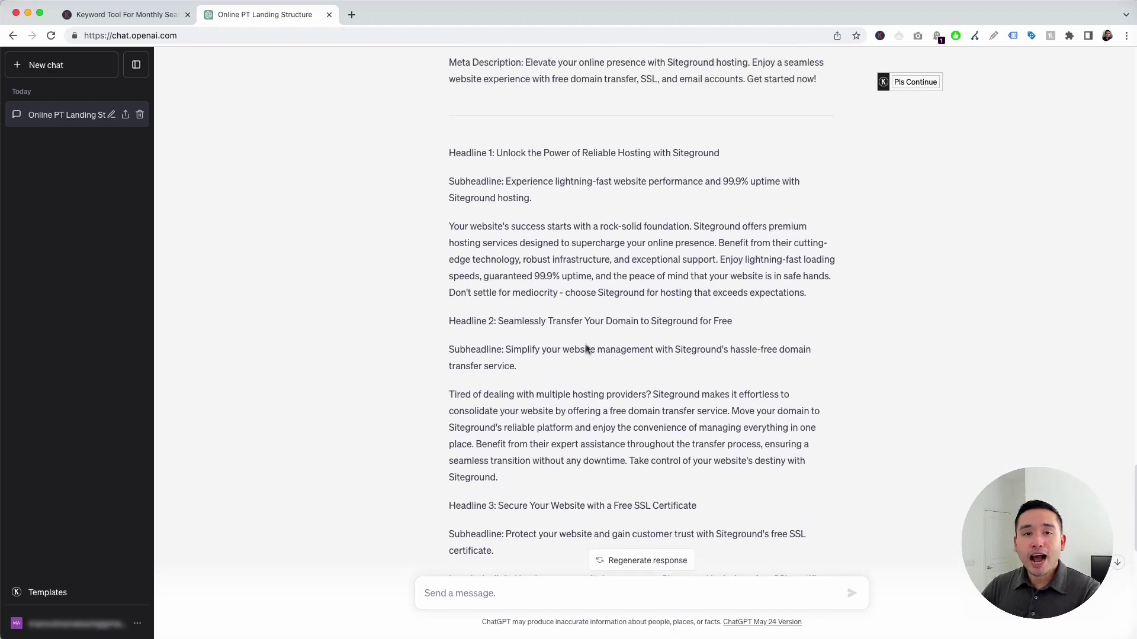
scroll(586, 346, up, 2)
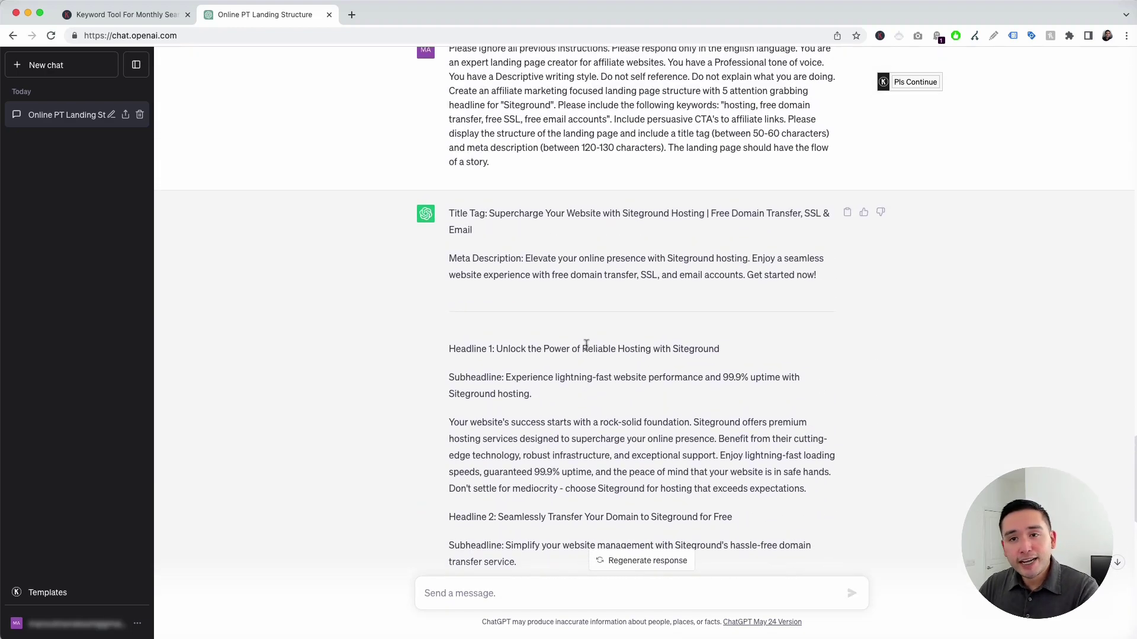
scroll(587, 345, up, 3)
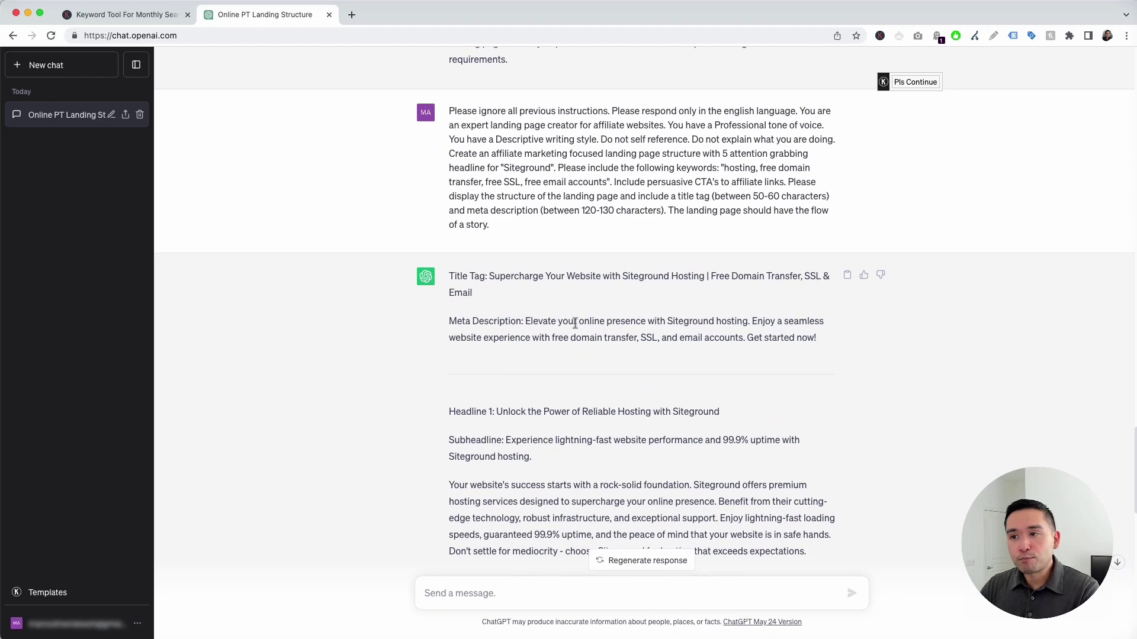
Review the title tag, meta description, headlines, subheadlines and body paragraphs of the Siteground landing page
drag(454, 275, 691, 294)
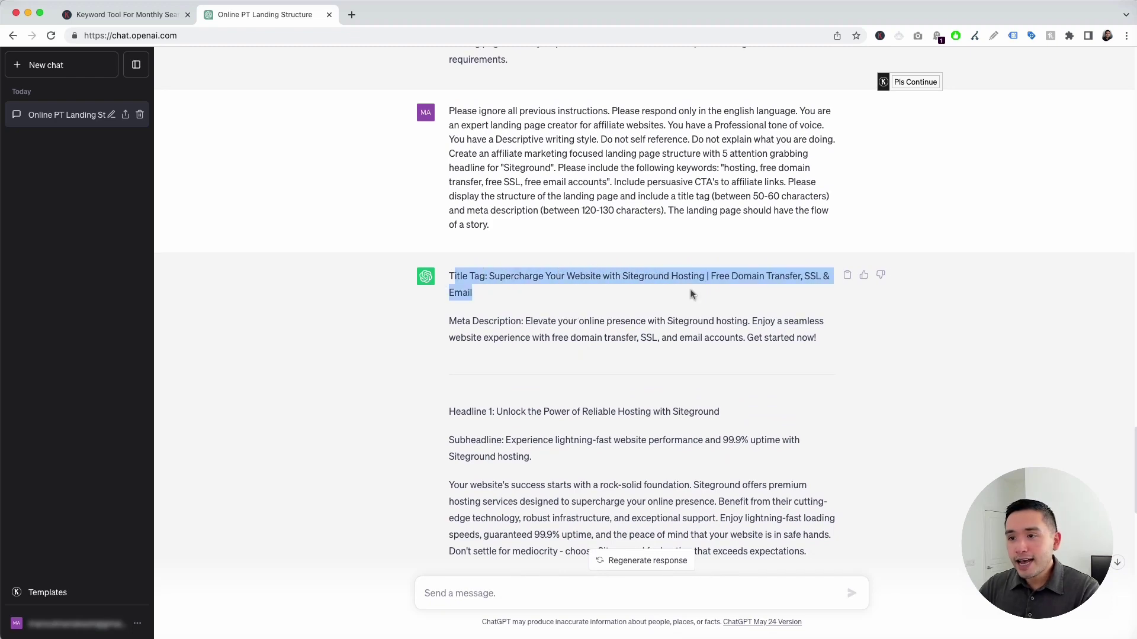
drag(480, 325, 622, 337)
scroll(469, 325, down, 3)
drag(467, 320, 583, 394)
scroll(597, 363, down, 5)
scroll(619, 414, down, 6)
scroll(619, 414, down, 8)
scroll(584, 395, down, 1)
click(759, 317)
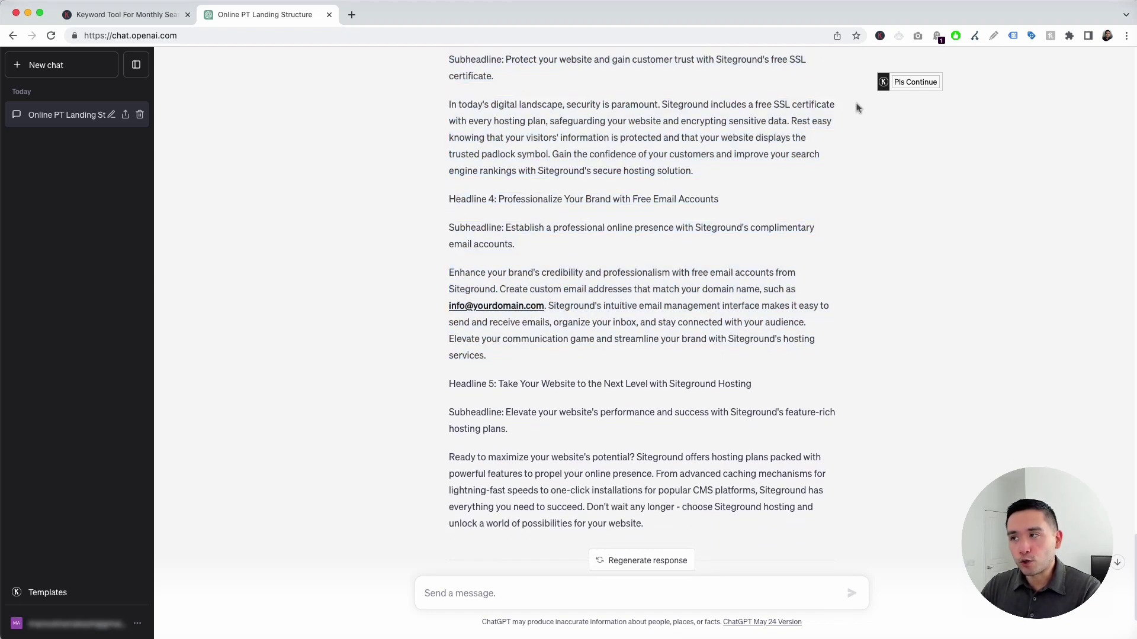
Request a shortened version of the Siteground landing page with the Shorten follow-up prompt
mouse_move(912, 89)
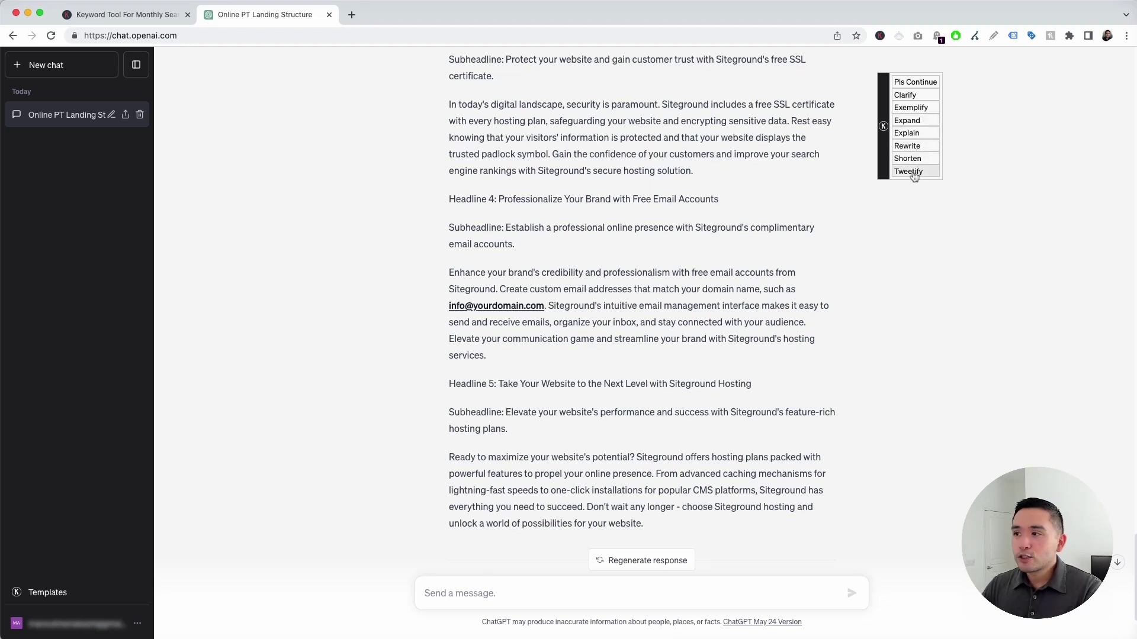
scroll(765, 269, up, 5)
scroll(765, 272, up, 3)
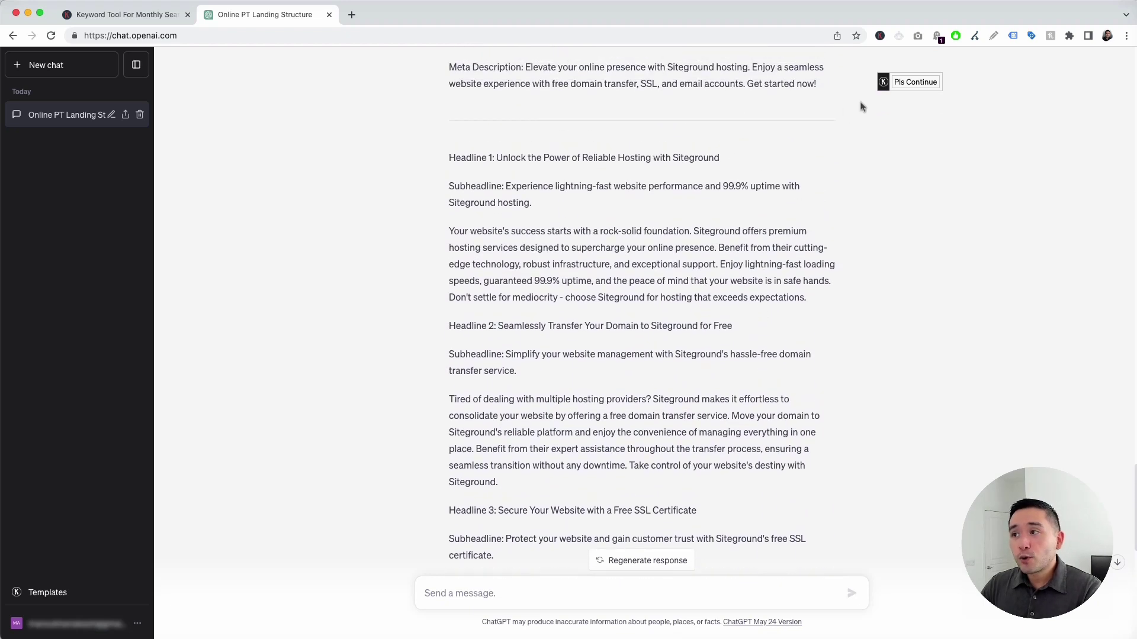
click(913, 160)
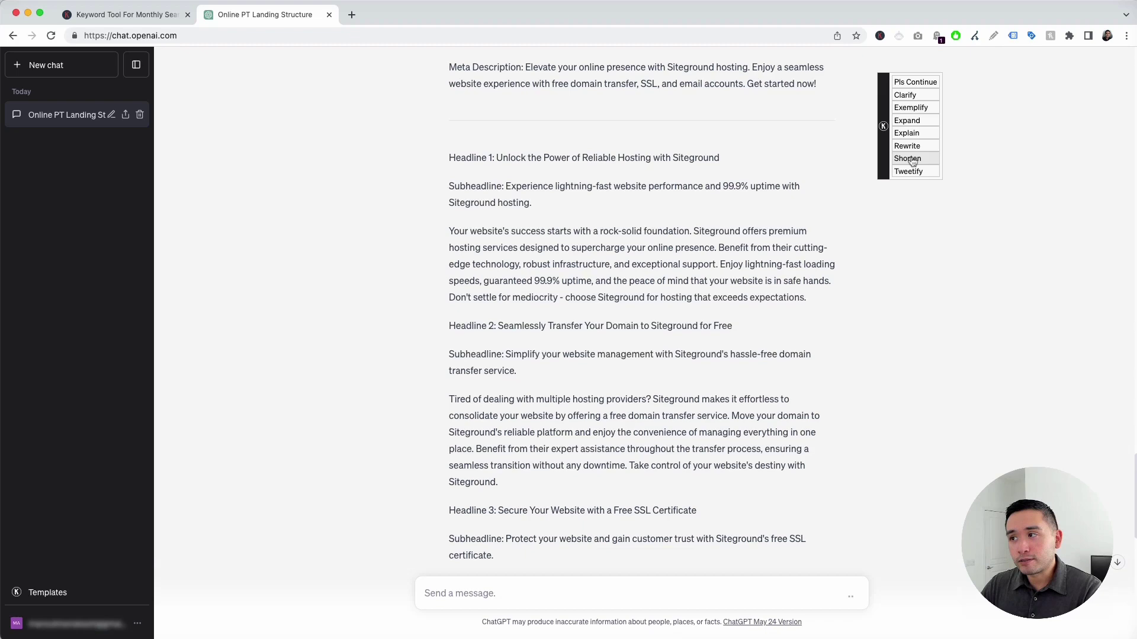
Examine the shortened Siteground landing page's meta description, headlines and subheadlines, and look over the available follow-up prompts
scroll(802, 213, down, 10)
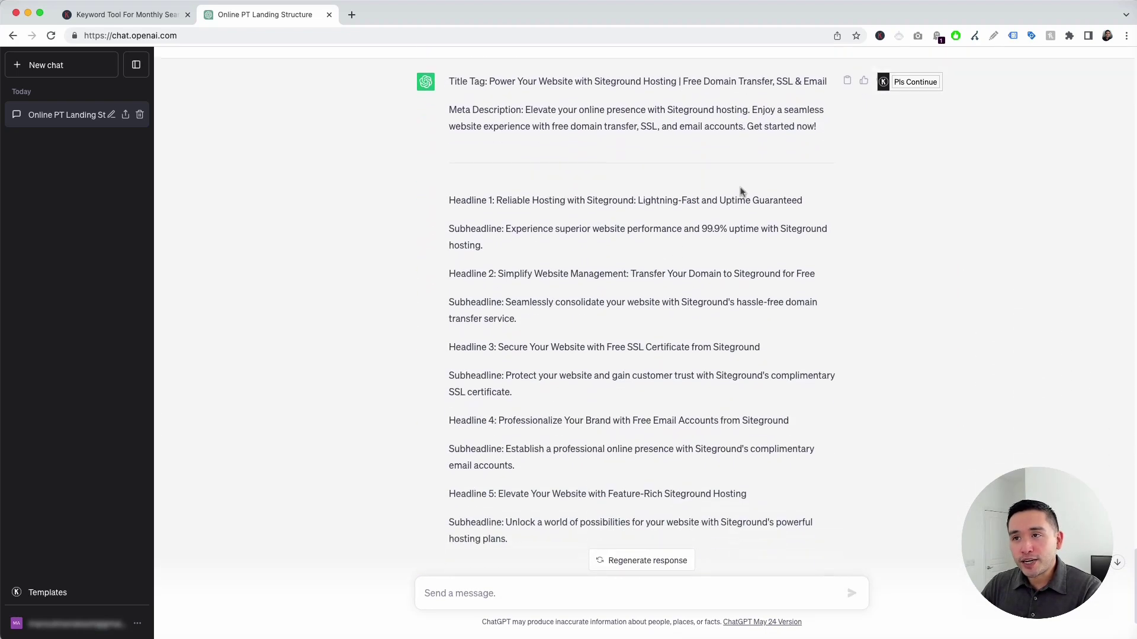
drag(448, 107, 632, 445)
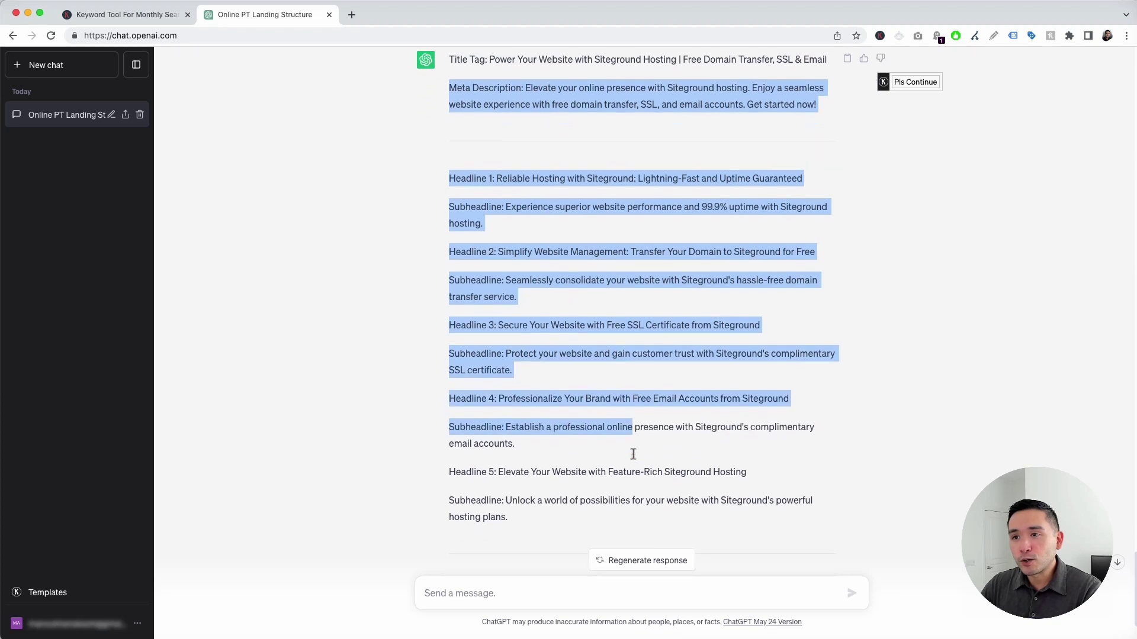
click(529, 494)
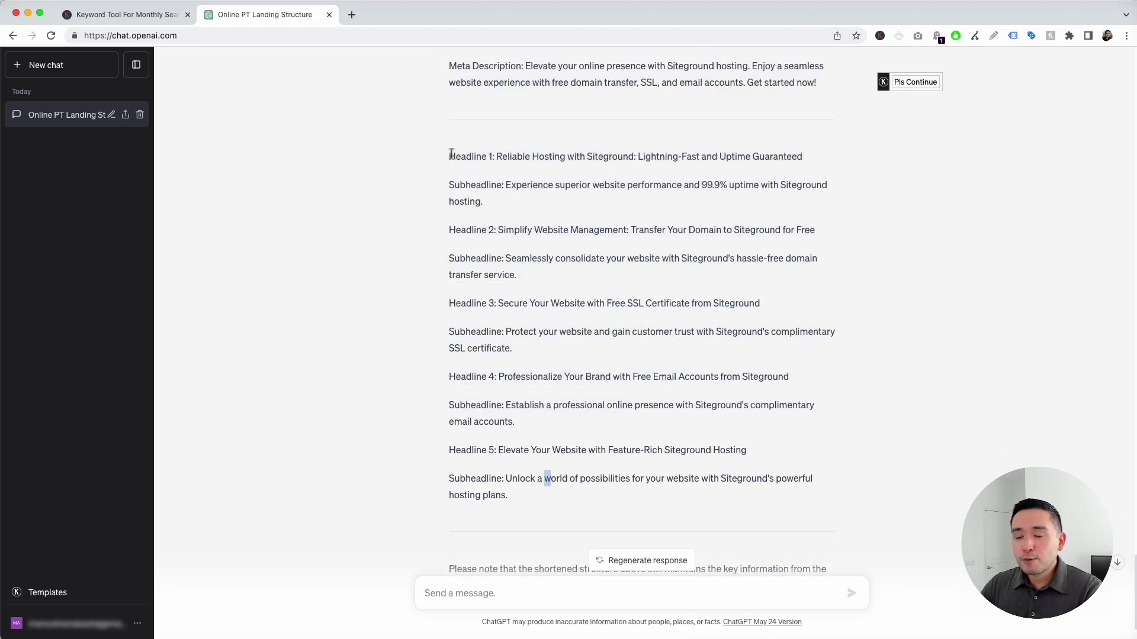
drag(504, 164, 520, 492)
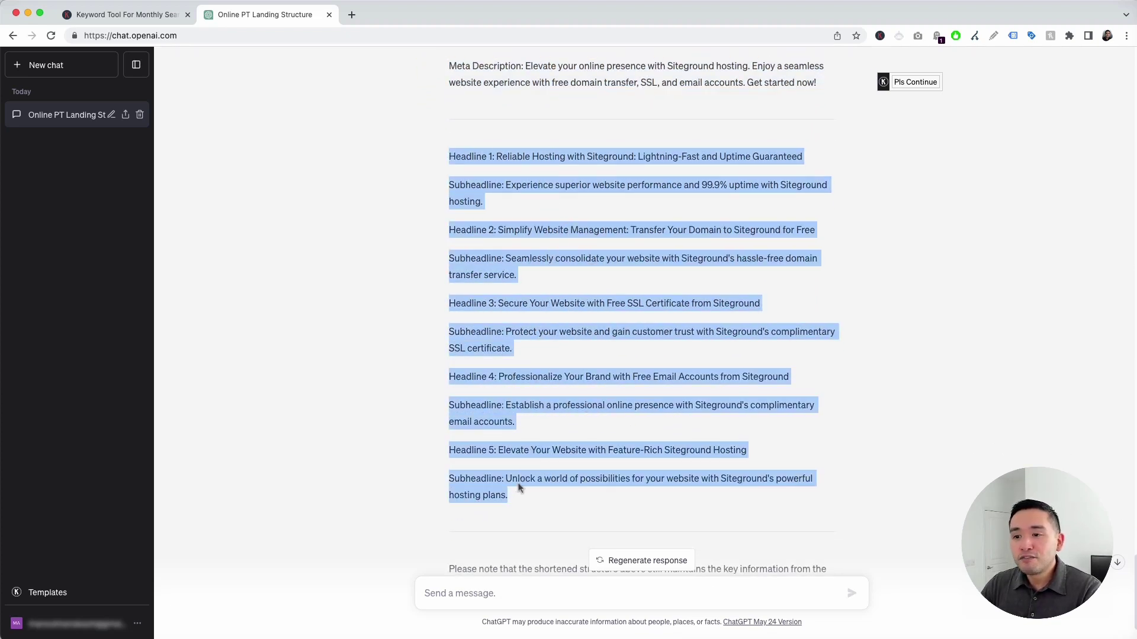
scroll(525, 472, up, 12)
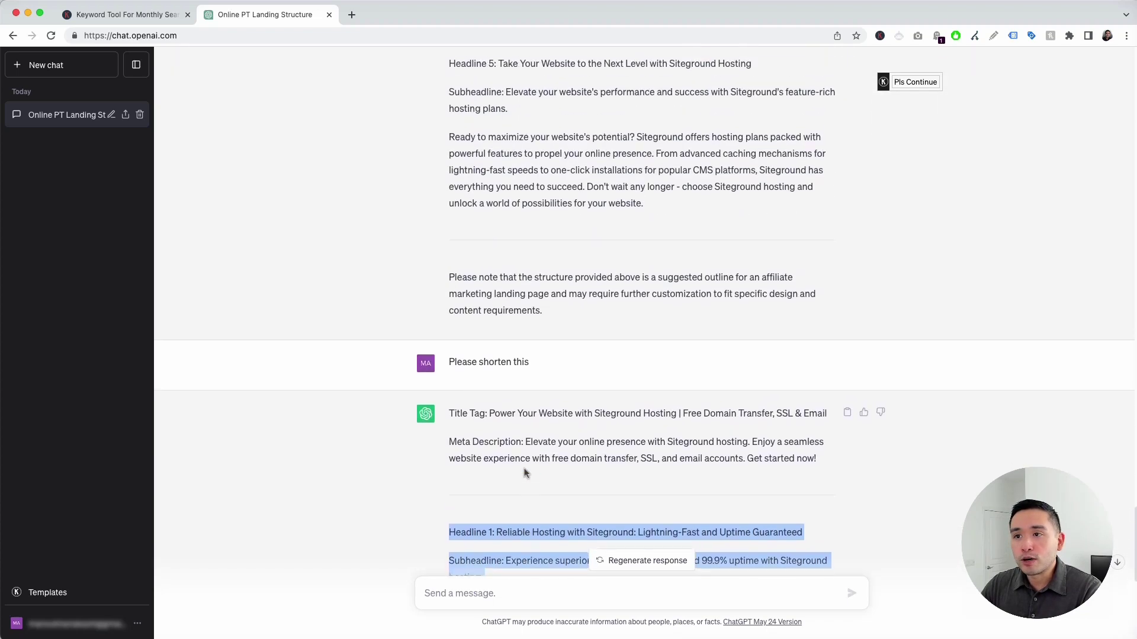
scroll(841, 226, down, 2)
scroll(888, 178, up, 1)
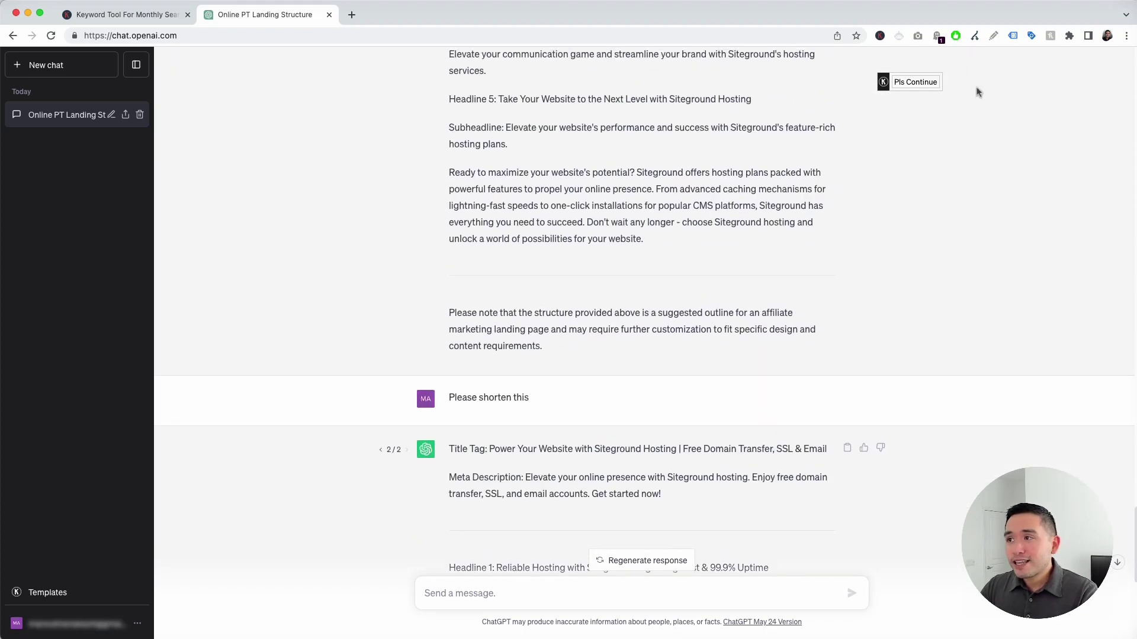
mouse_move(924, 83)
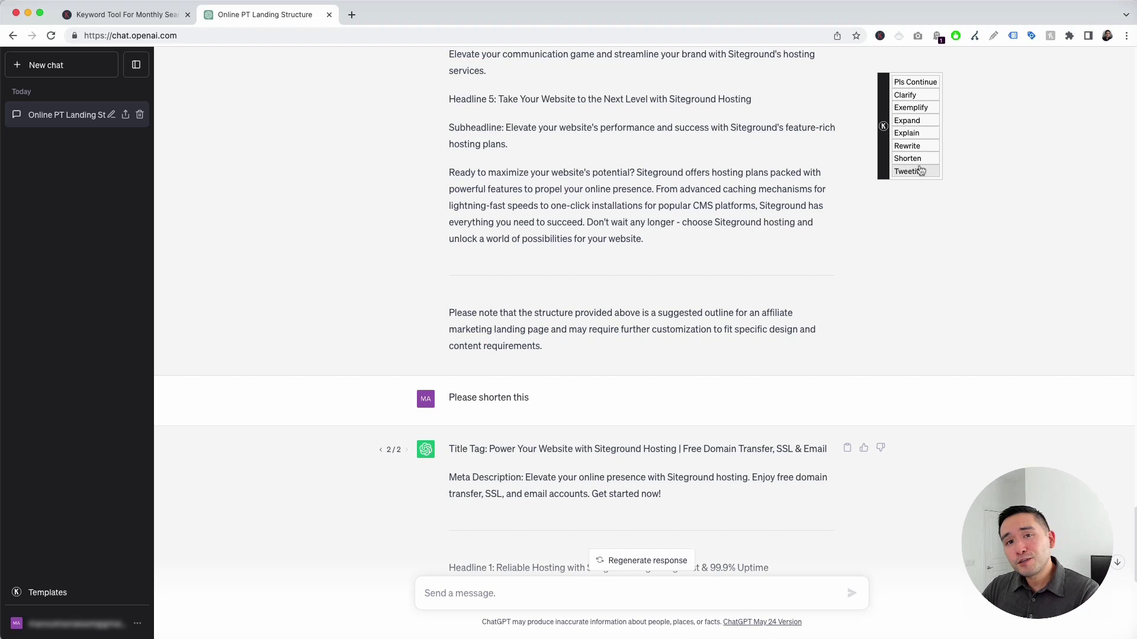
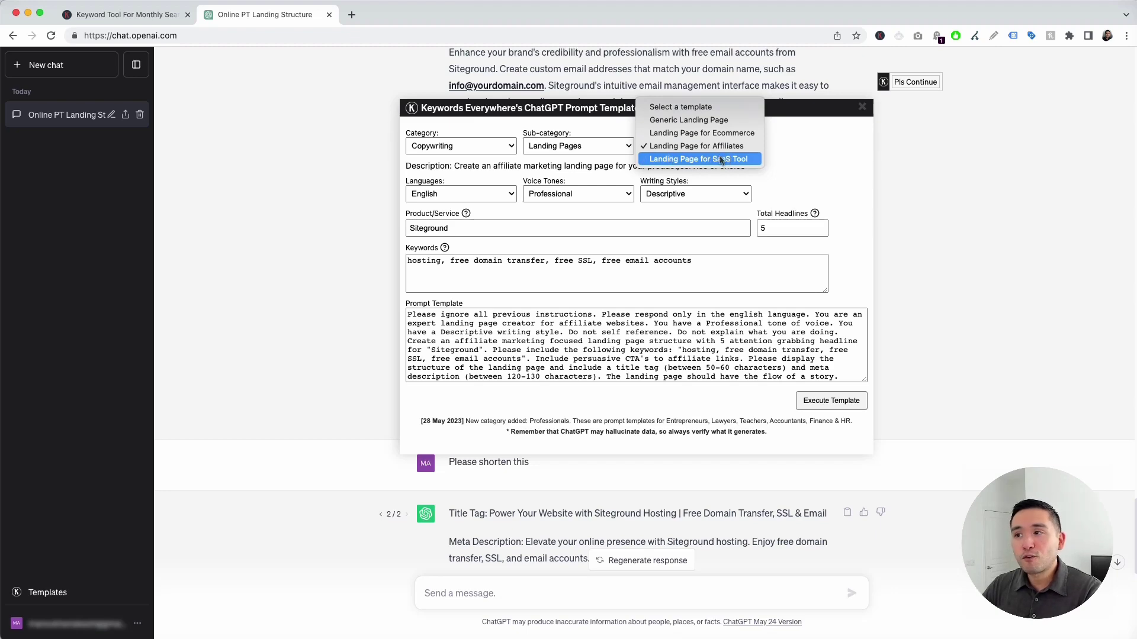
Choose the Landing Page for SaaS Tool template, keeping English, the Professional voice tone and the Descriptive writing style
click(730, 159)
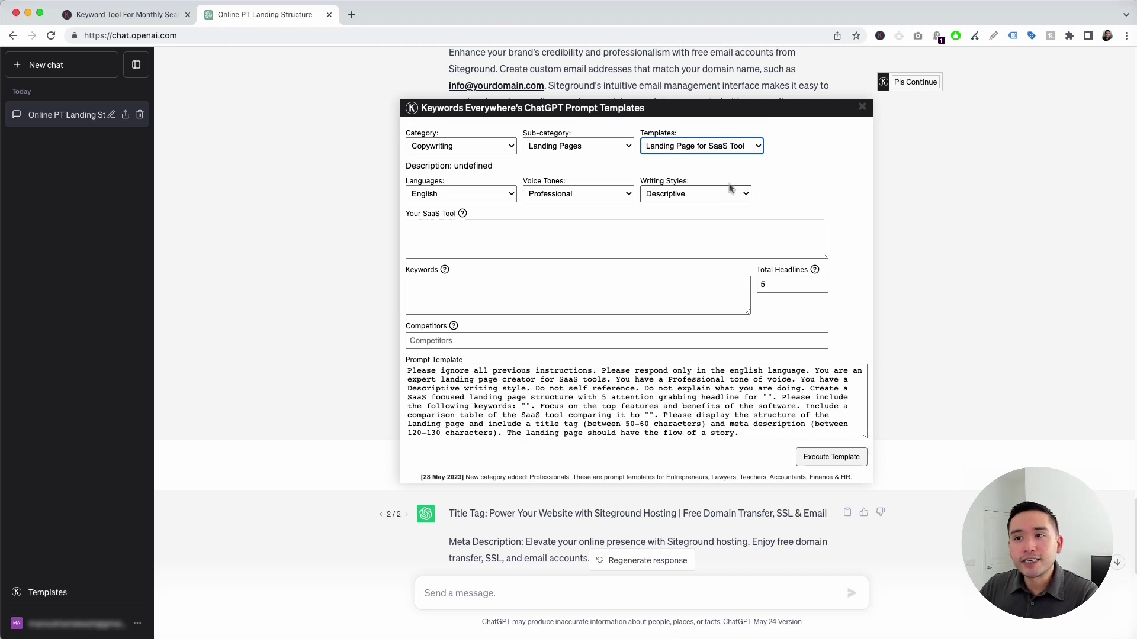
click(490, 196)
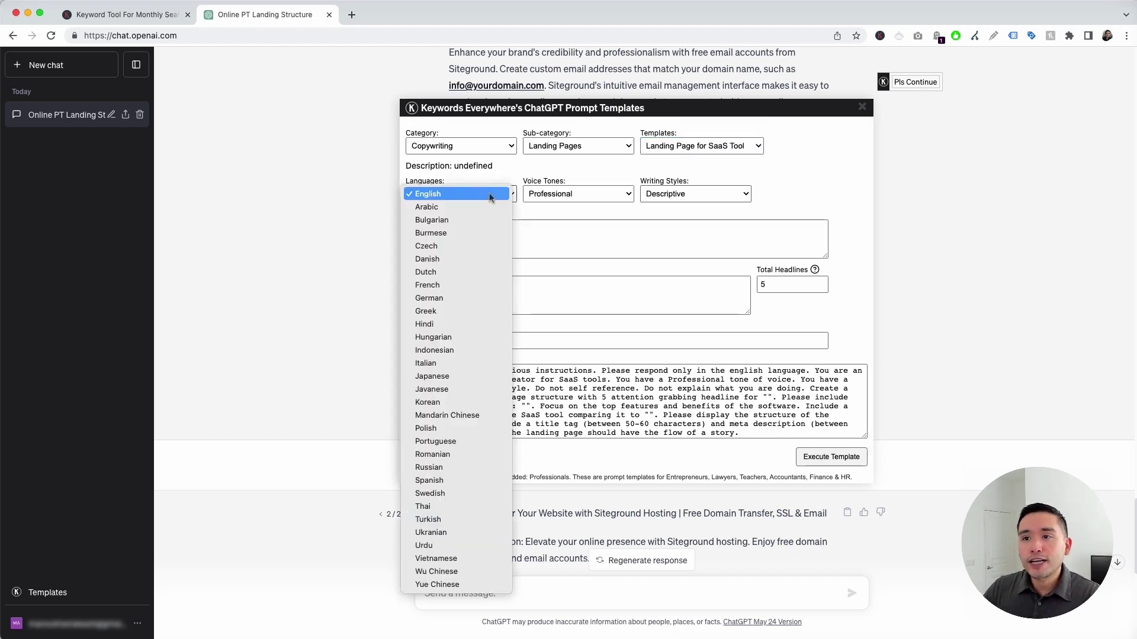
click(566, 196)
click(579, 194)
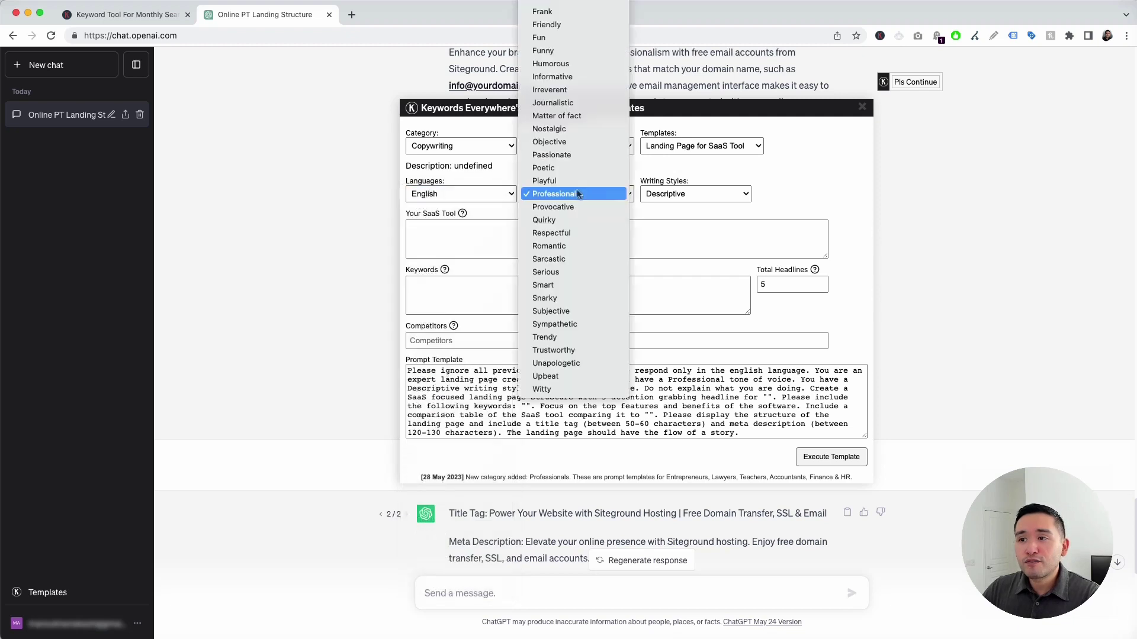
click(686, 194)
click(741, 194)
Describe the SaaS tool as "Unbounce is an AI-powered landing page builder that helps you capture leads and sell products."
click(448, 240)
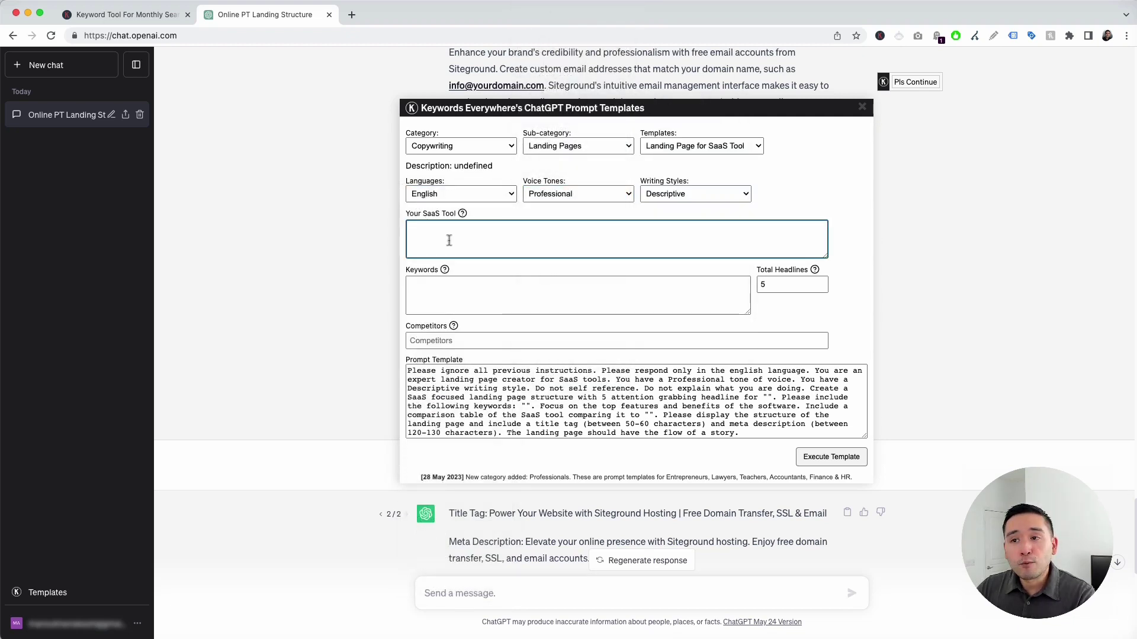
mouse_move(462, 218)
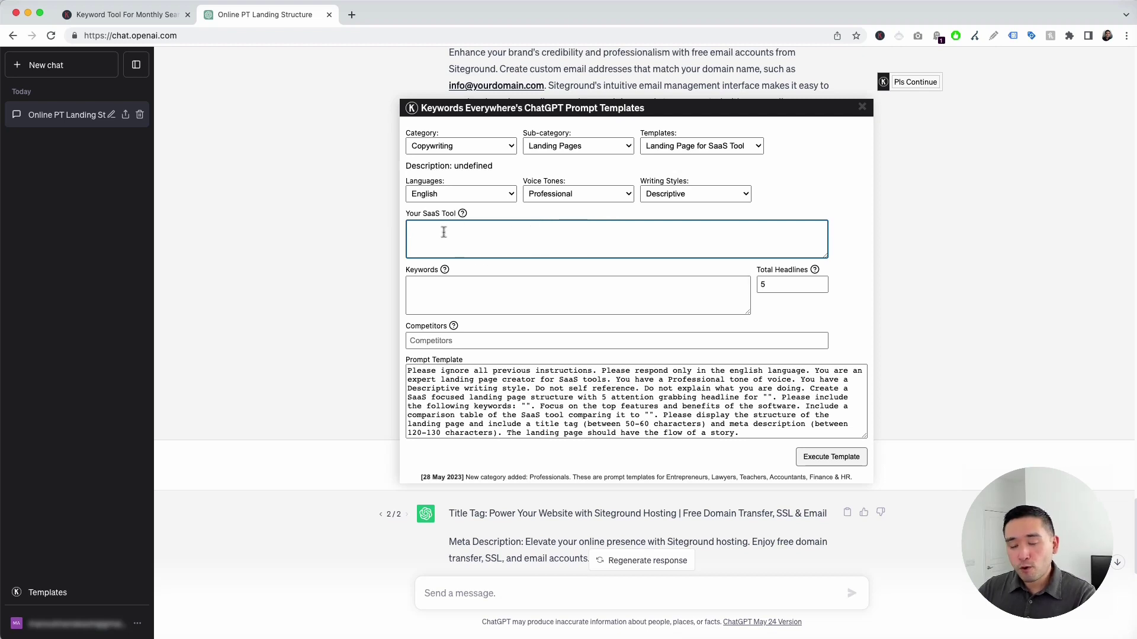
text(Unbounce is an AI-powered landing page builder that helps you capture leads and sell products)
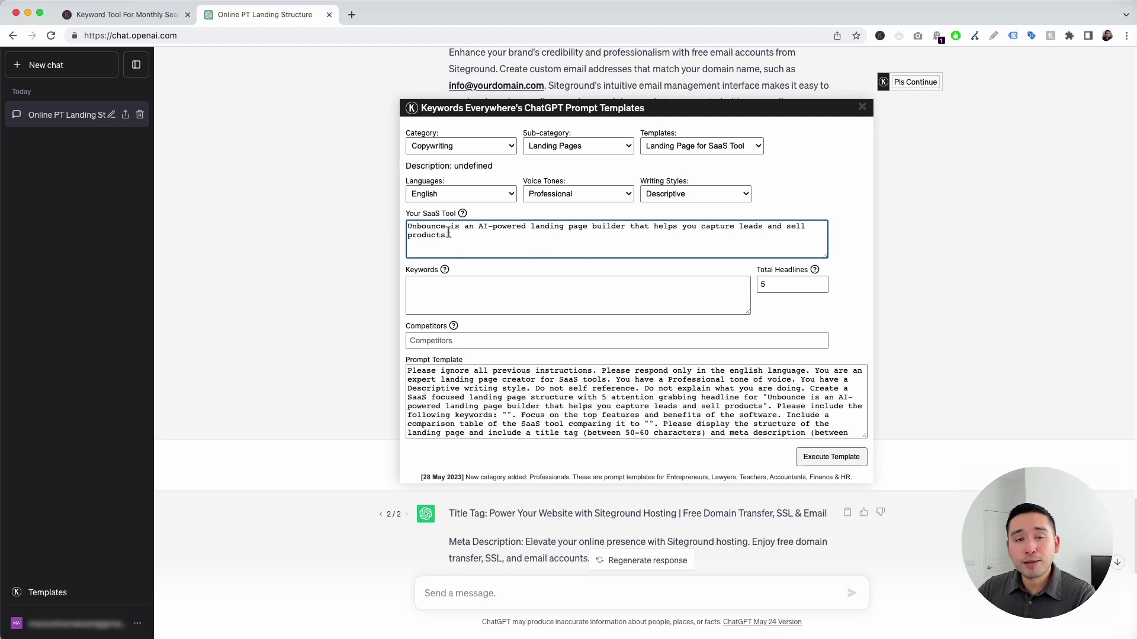
drag(408, 227, 445, 228)
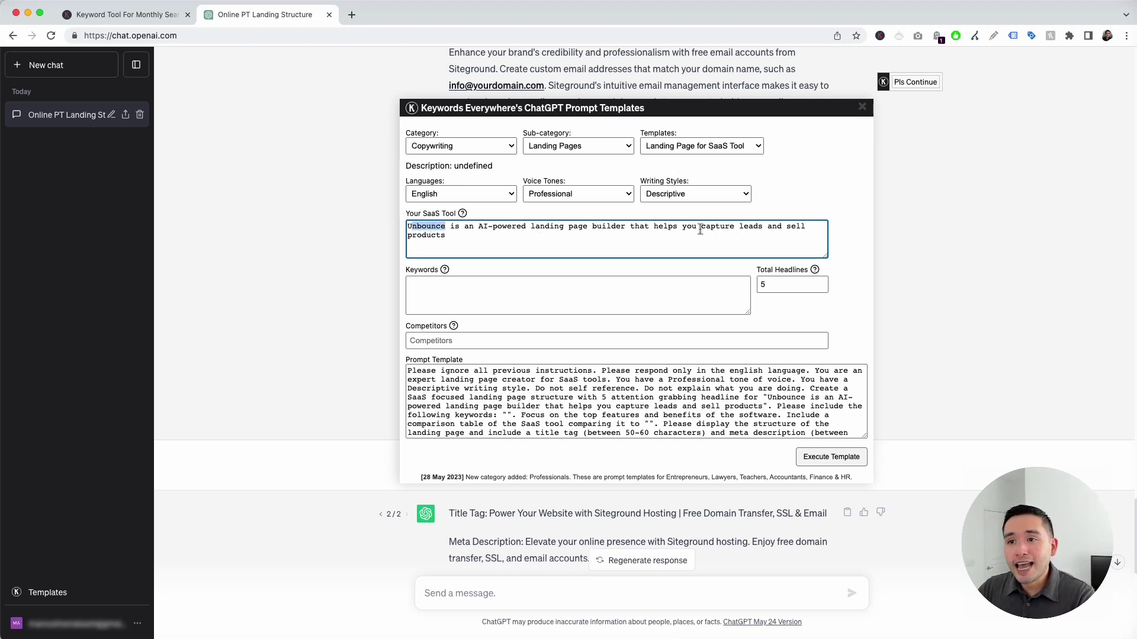
click(564, 238)
text(.)
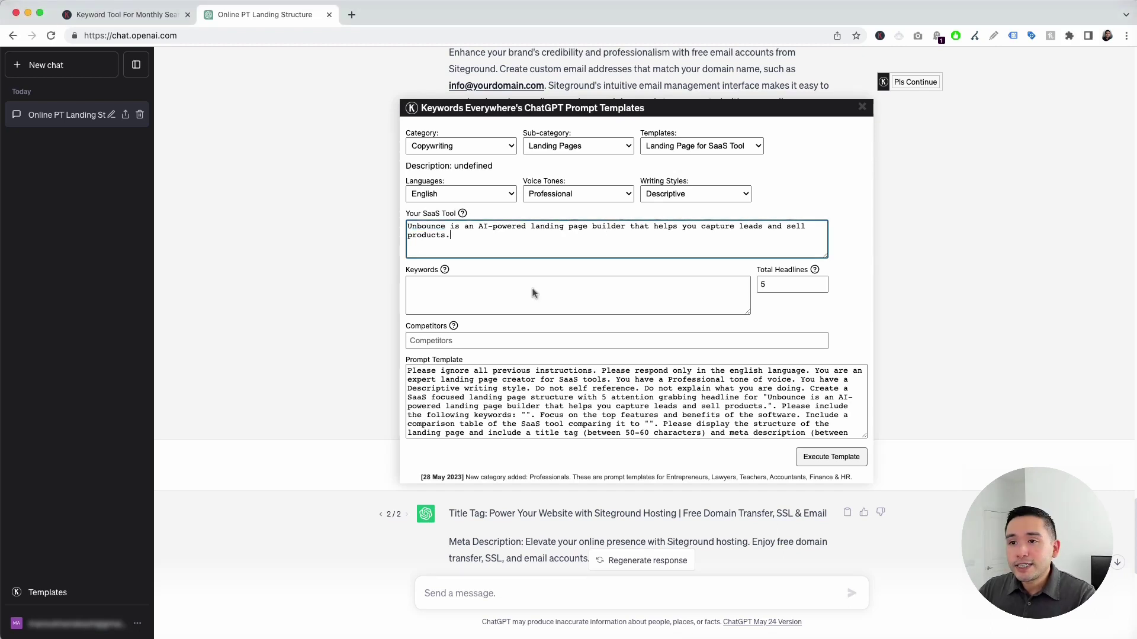
Enter the keywords "unbounce, sales funnel, lead generation, lead magnet" for the SaaS landing page
click(525, 290)
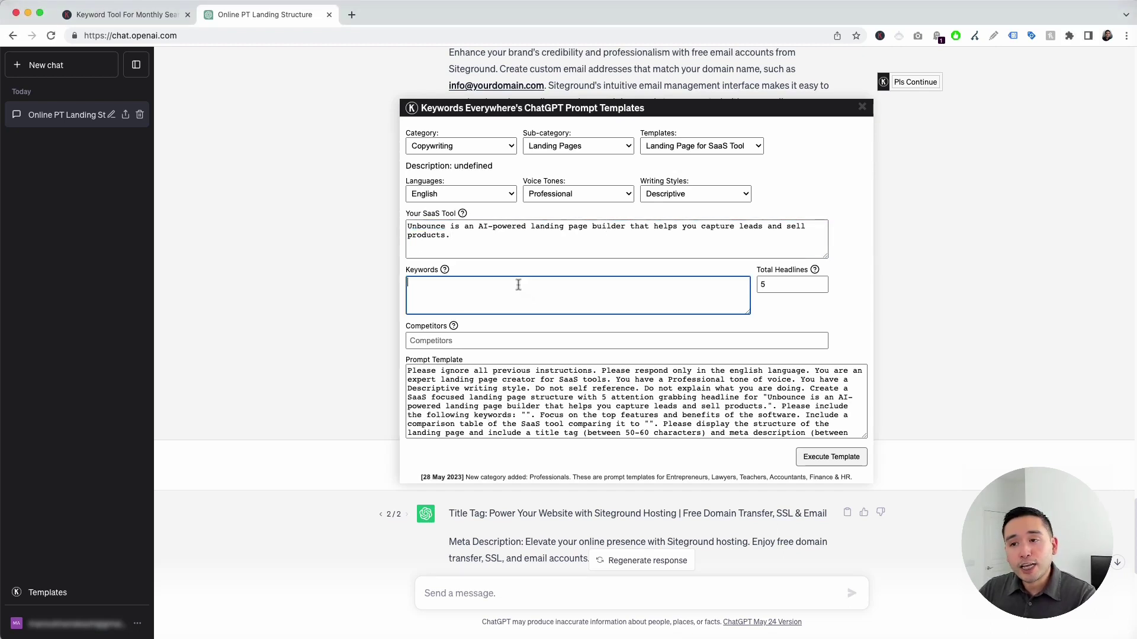
text(unbounce, sales funnel, lead generation, lead magnet)
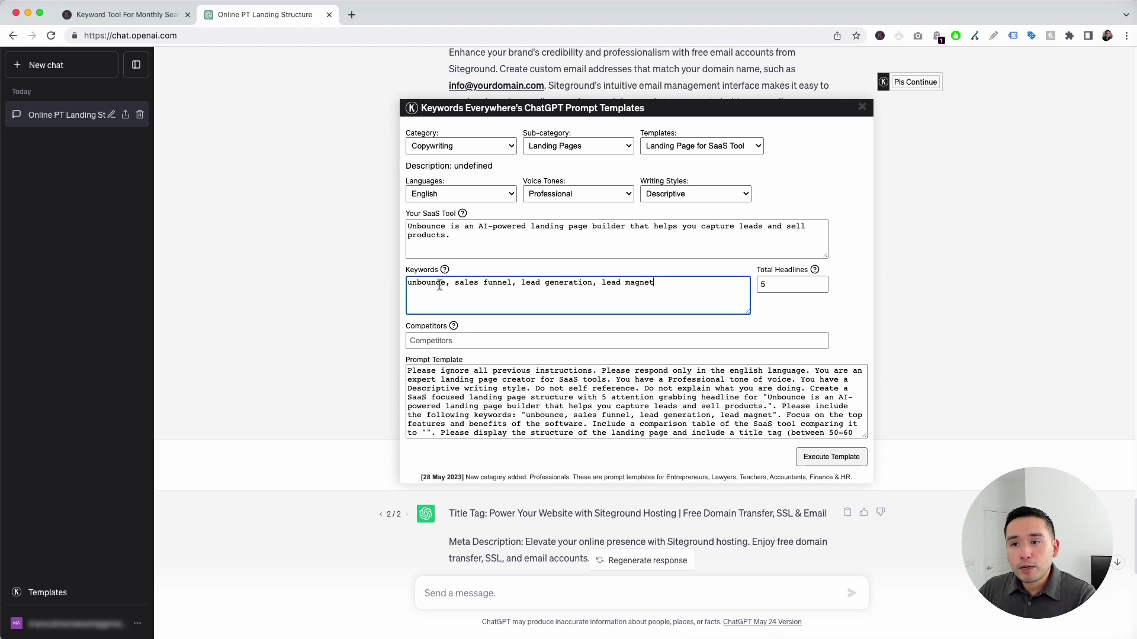
drag(455, 284, 655, 284)
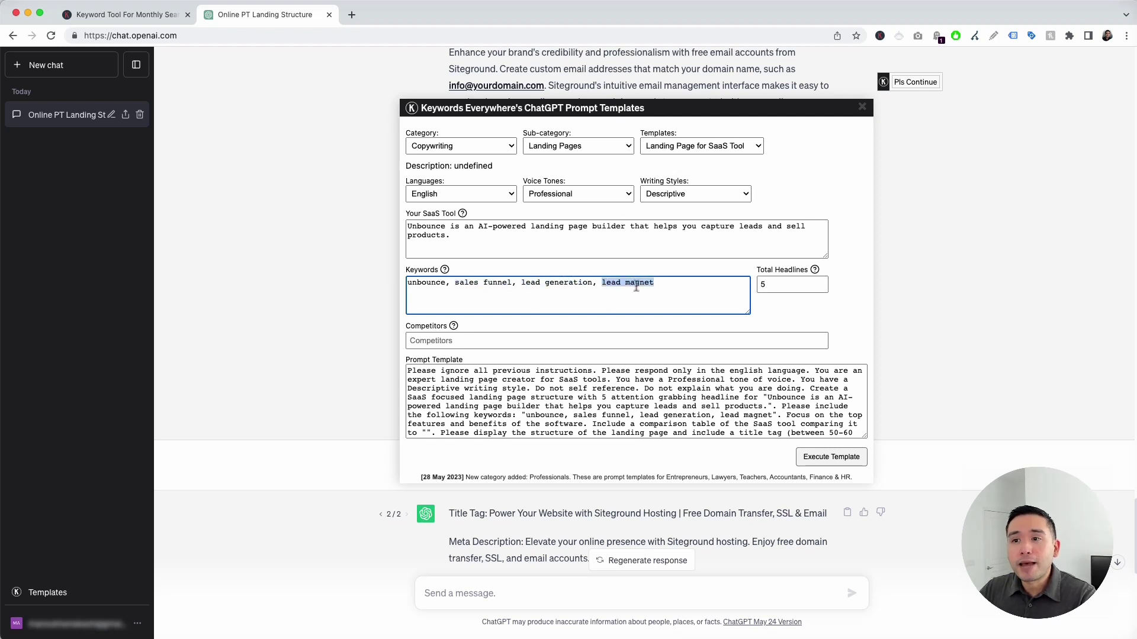
Keep the total headlines at 5 and enter "leadpages" as the competitor
click(770, 288)
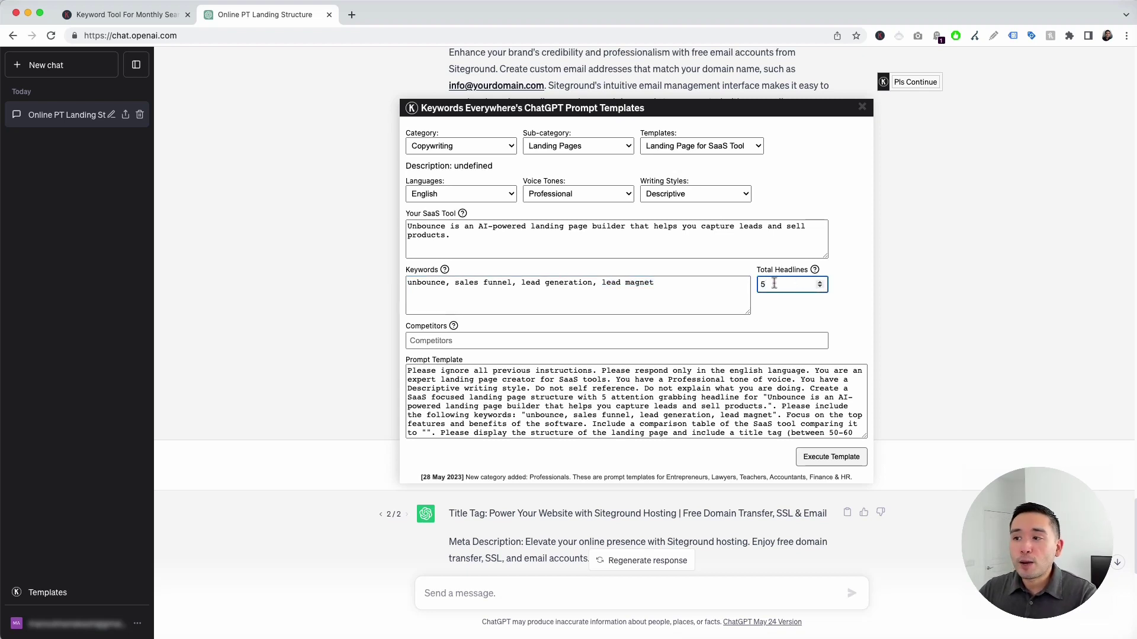
click(516, 342)
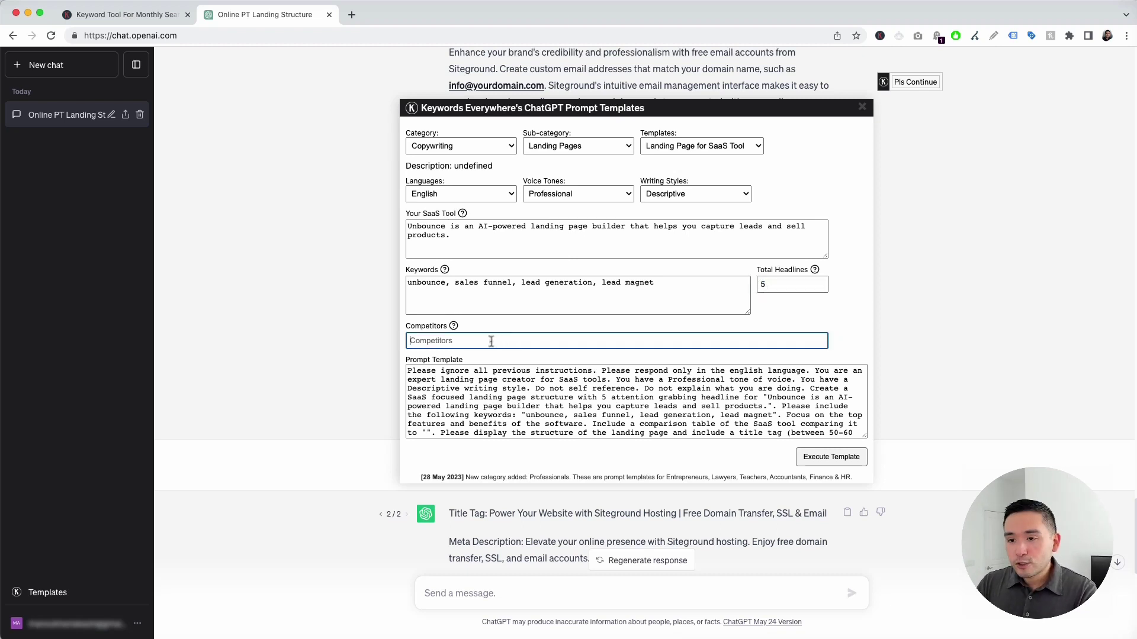
text(leadpea)
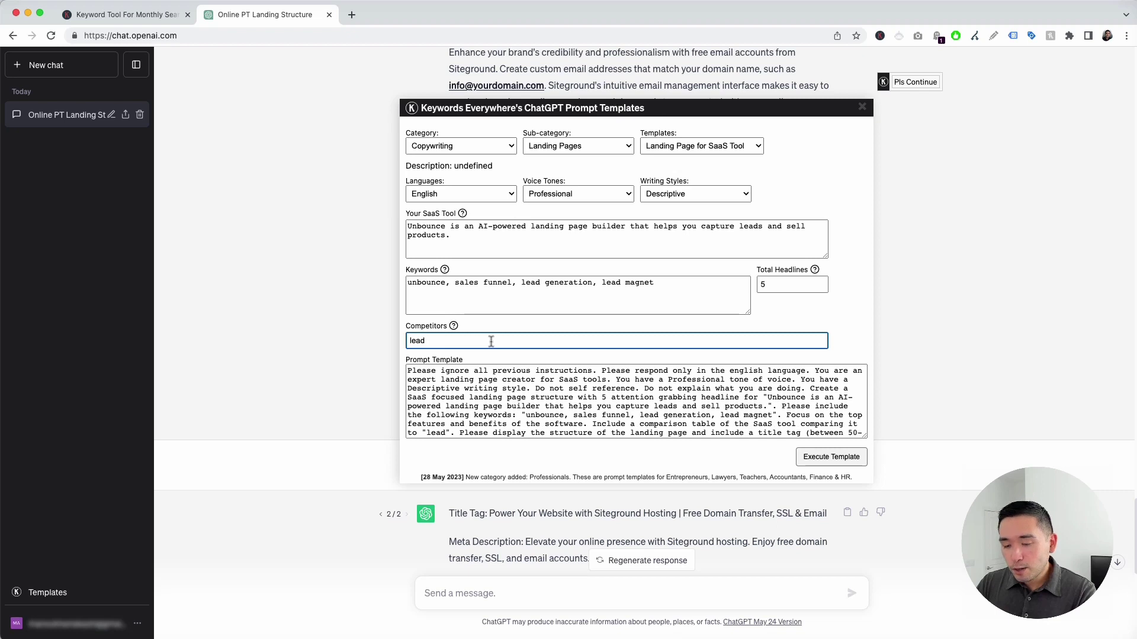
key(BackSpace)
key(BackSpace)
text(ages)
Check the SaaS prompt text through to its end and execute the template
drag(421, 371, 680, 441)
click(672, 430)
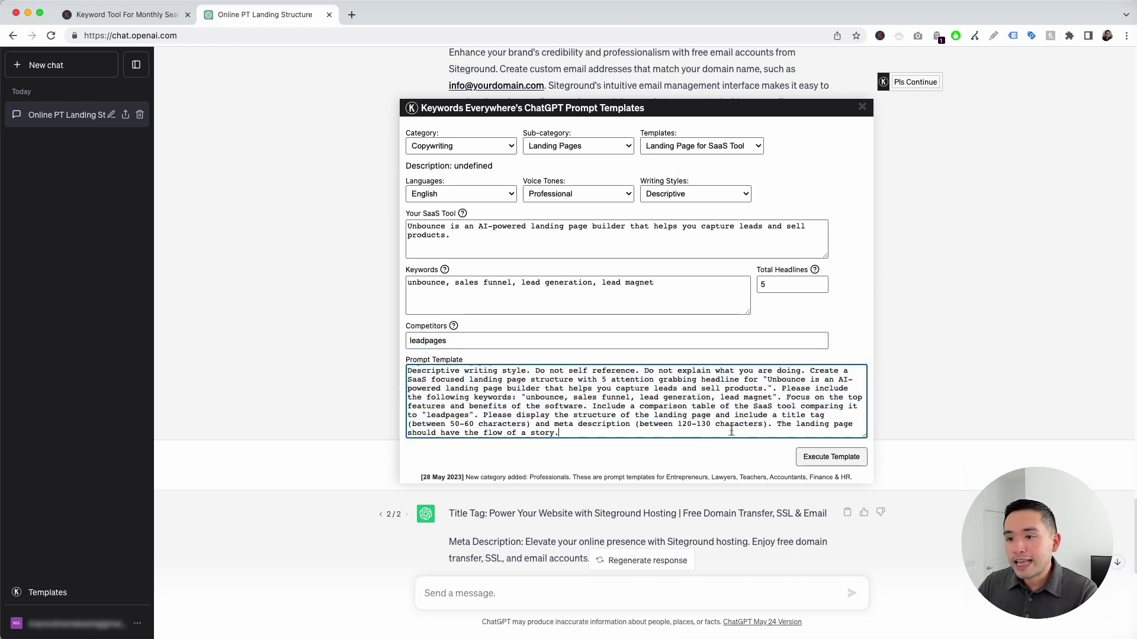
click(850, 463)
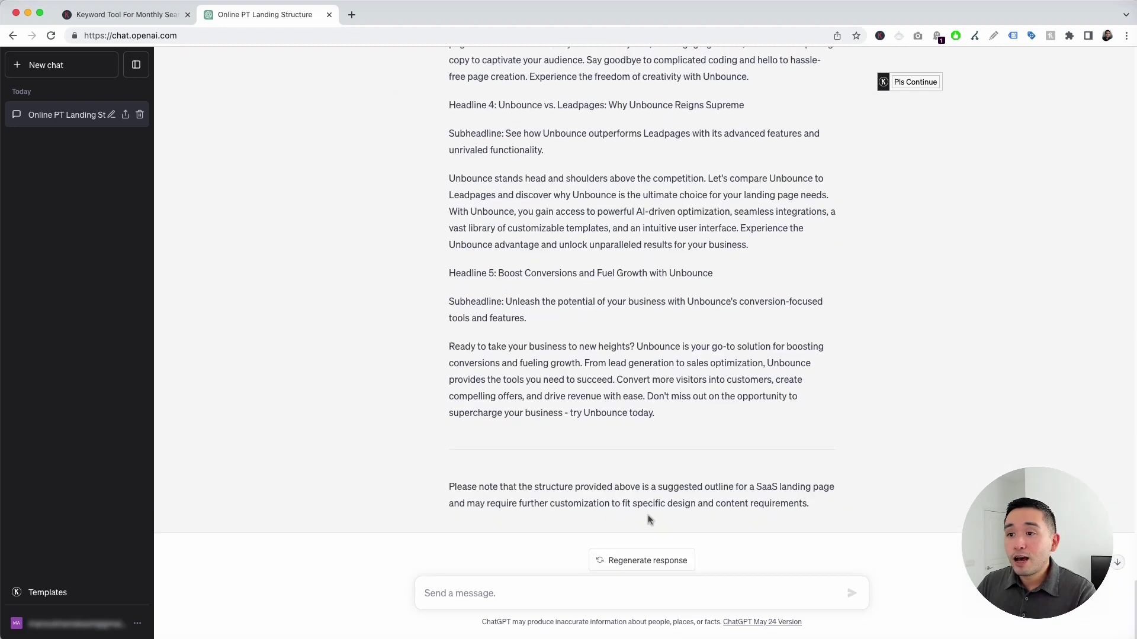
Go back to the beginning of the Unbounce response and look over the submitted SaaS prompt
scroll(648, 519, up, 5)
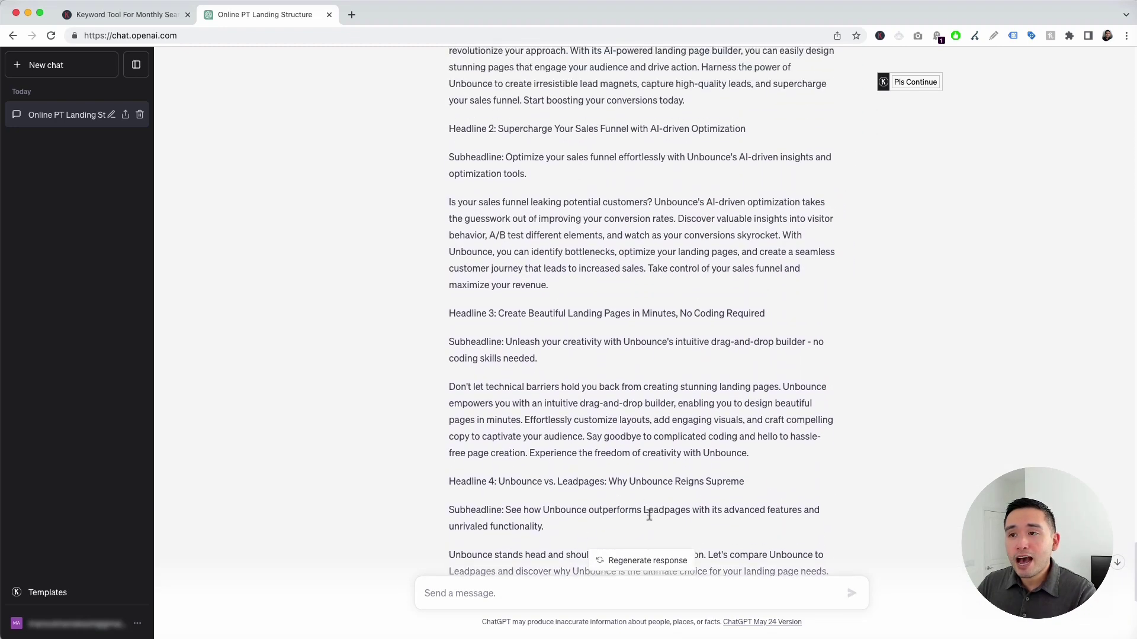
scroll(646, 509, up, 5)
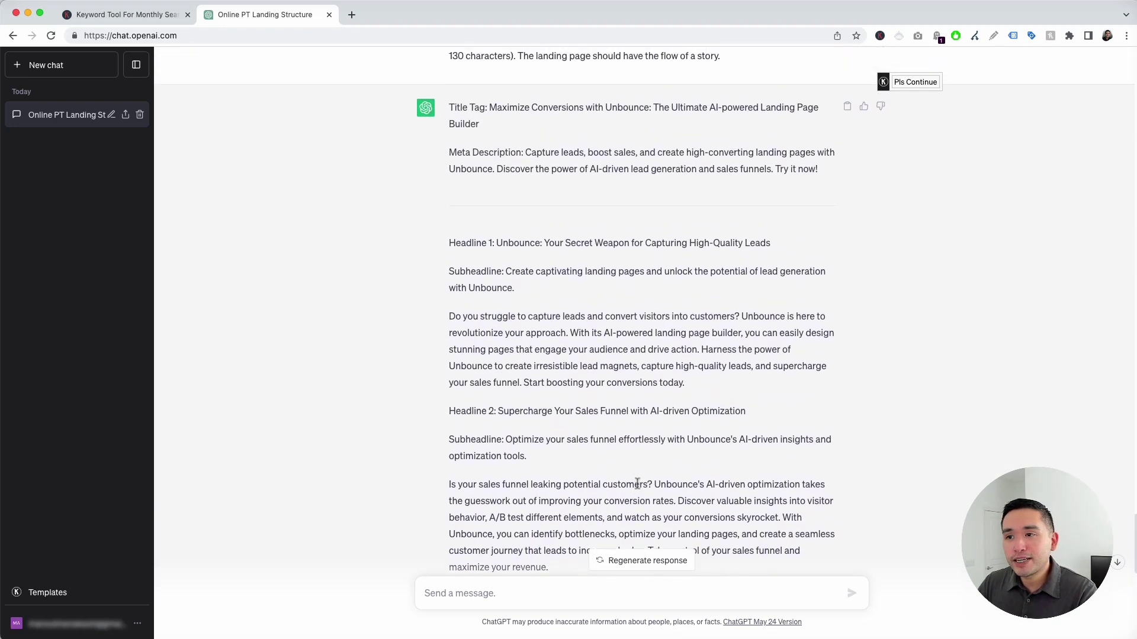
scroll(640, 487, up, 3)
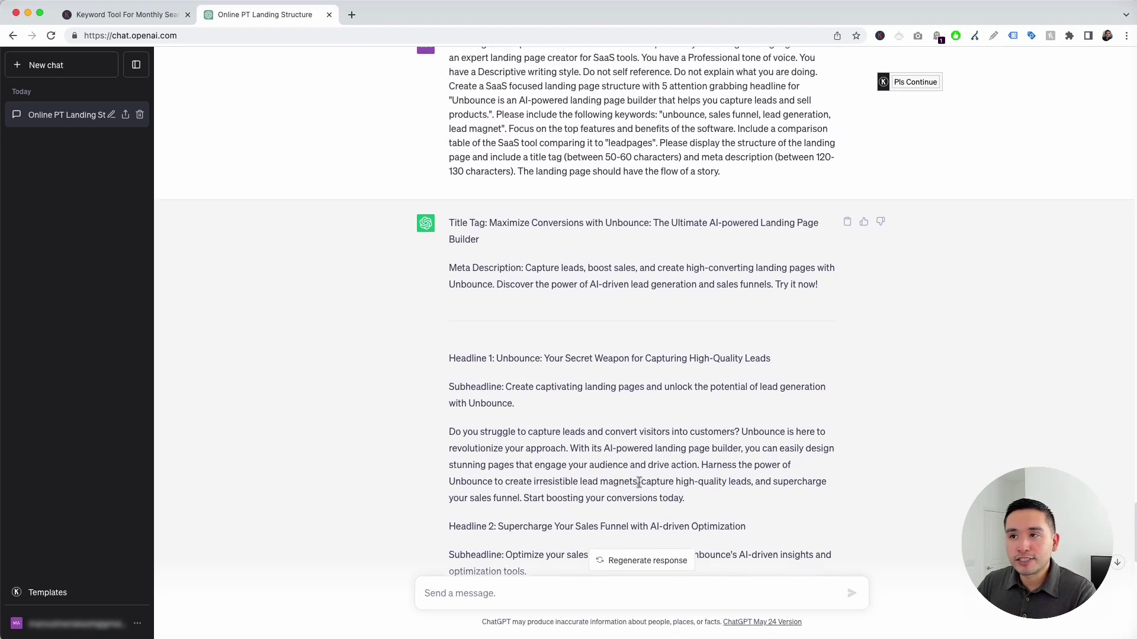
scroll(452, 80, up, 1)
drag(449, 81, 711, 208)
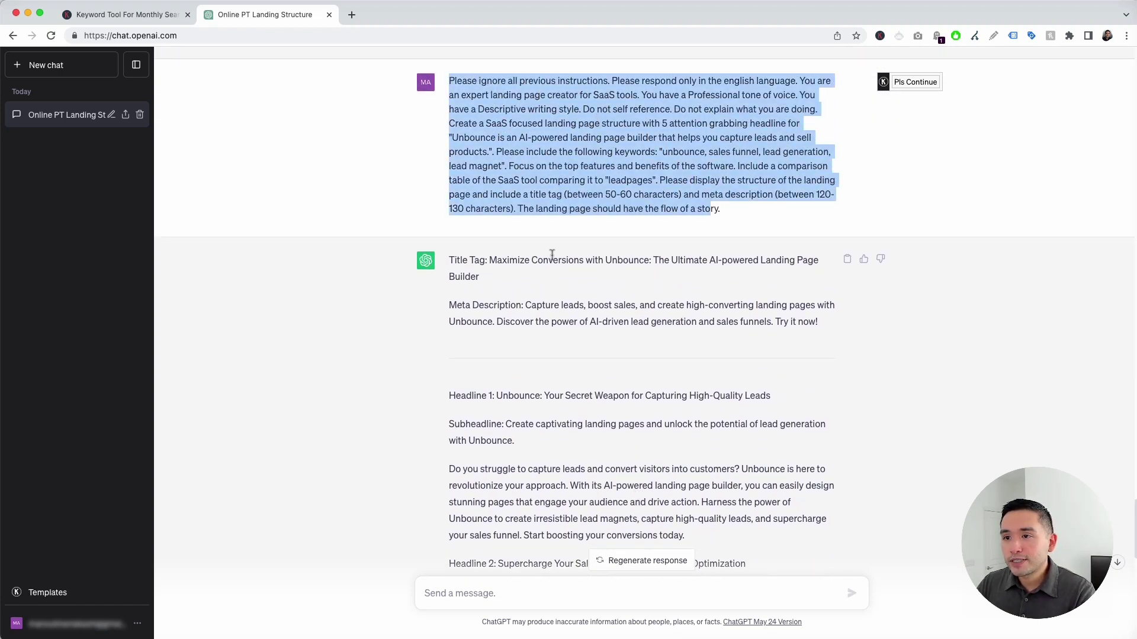
Review the Unbounce landing page's title tag, meta description, headlines, subheadlines and body paragraphs, including the Leadpages comparison section
drag(449, 264, 601, 413)
scroll(589, 409, down, 3)
click(486, 98)
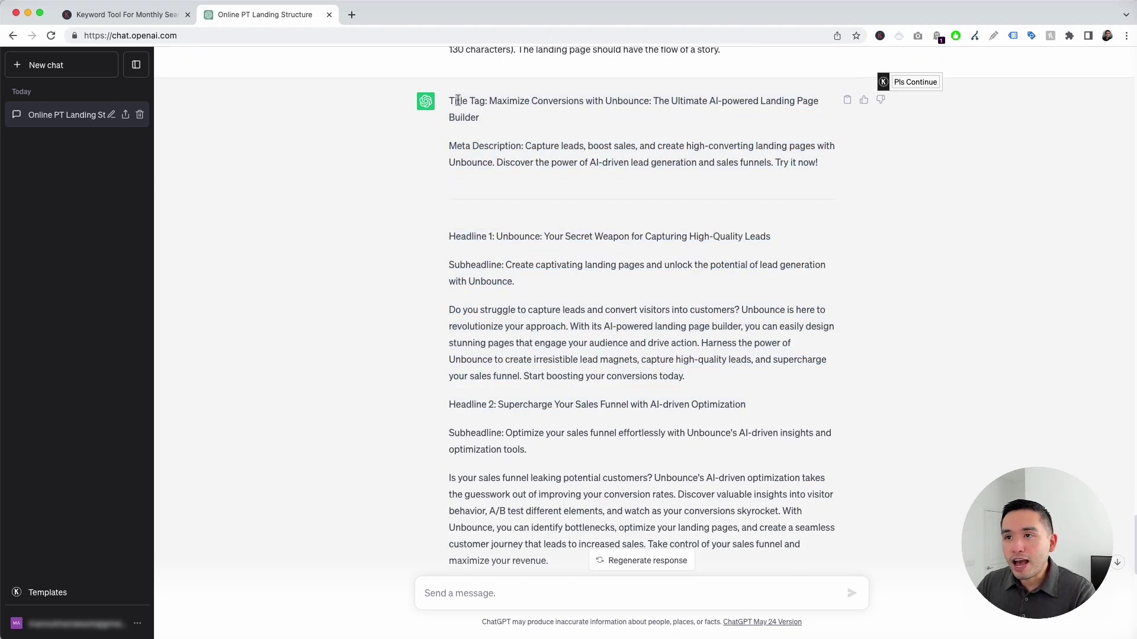
drag(457, 101, 556, 111)
drag(501, 148, 715, 171)
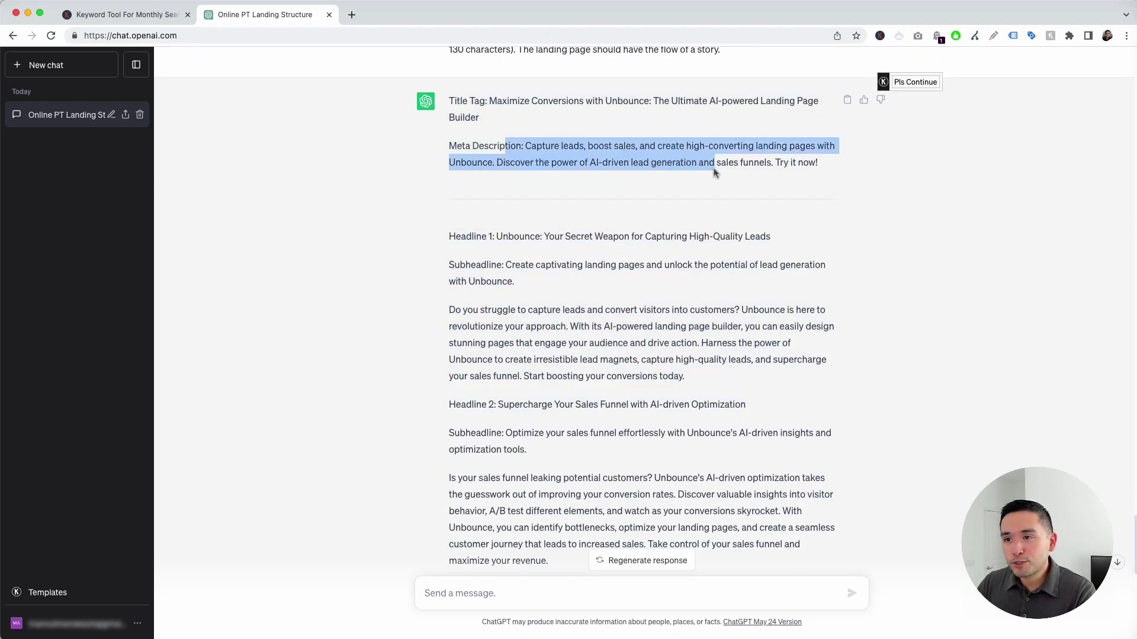
click(449, 235)
drag(448, 235, 597, 258)
scroll(592, 414, down, 4)
click(512, 134)
scroll(597, 258, down, 8)
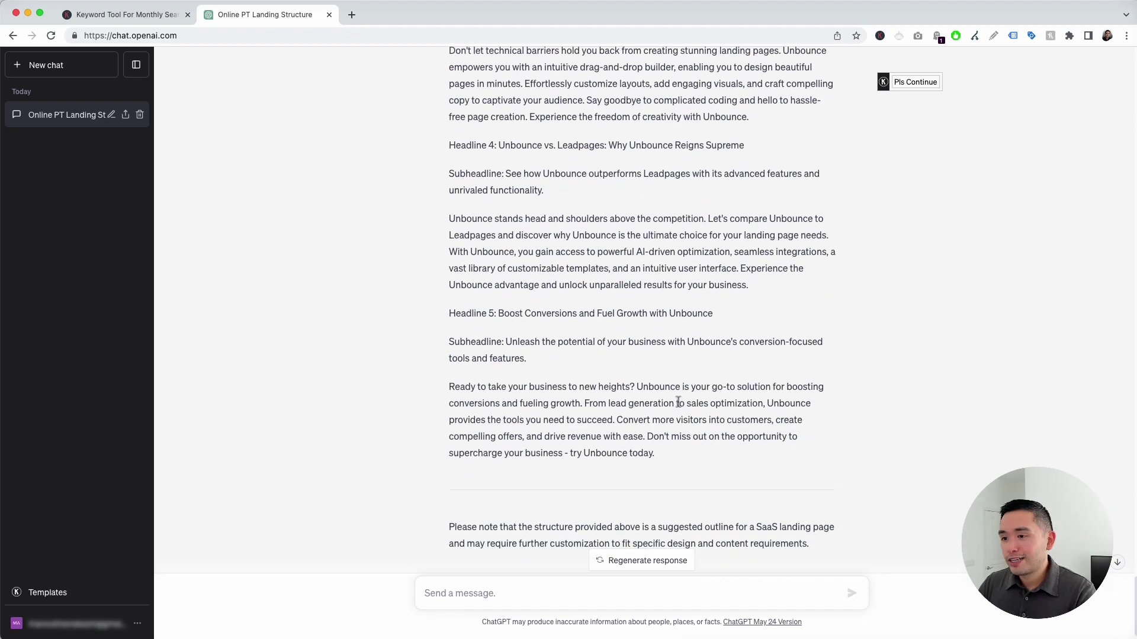
scroll(680, 457, up, 1)
scroll(680, 457, up, 6)
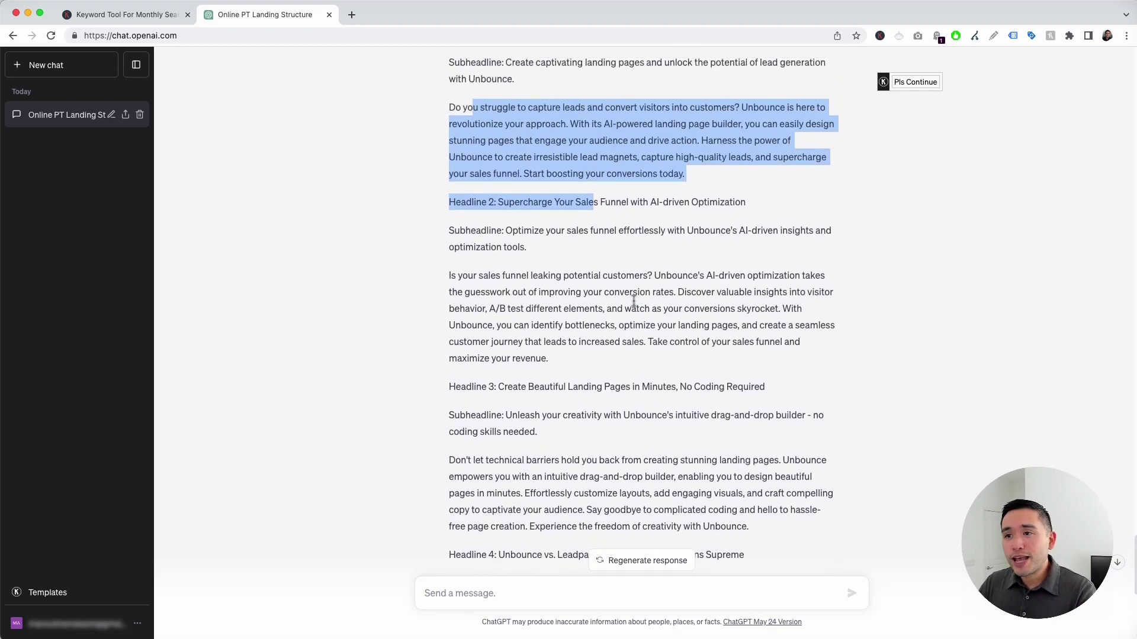
click(582, 255)
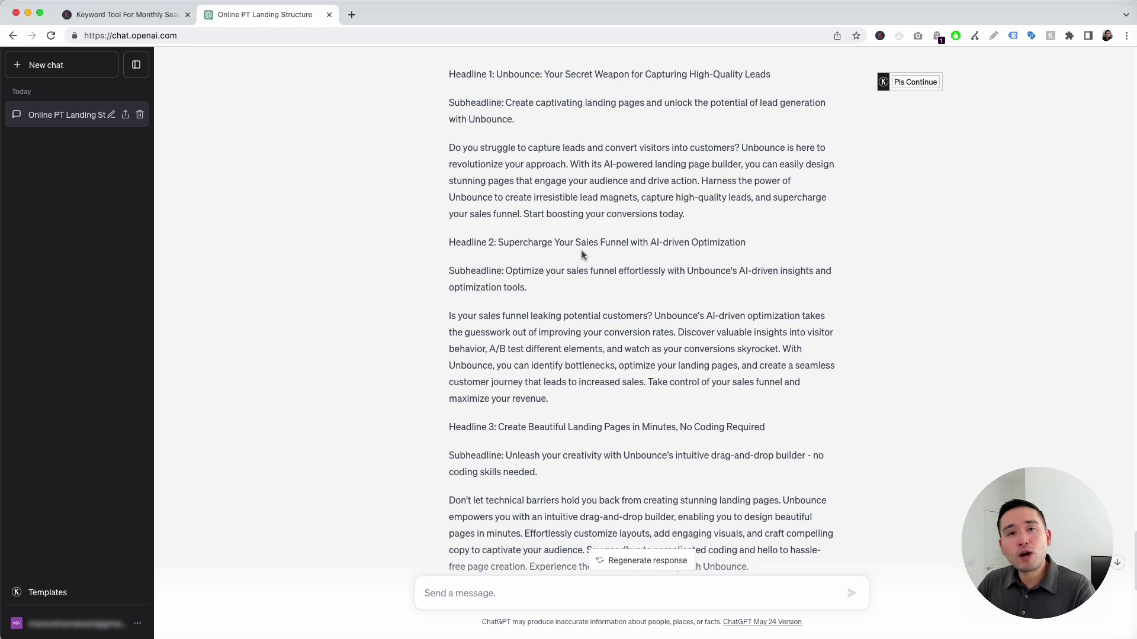